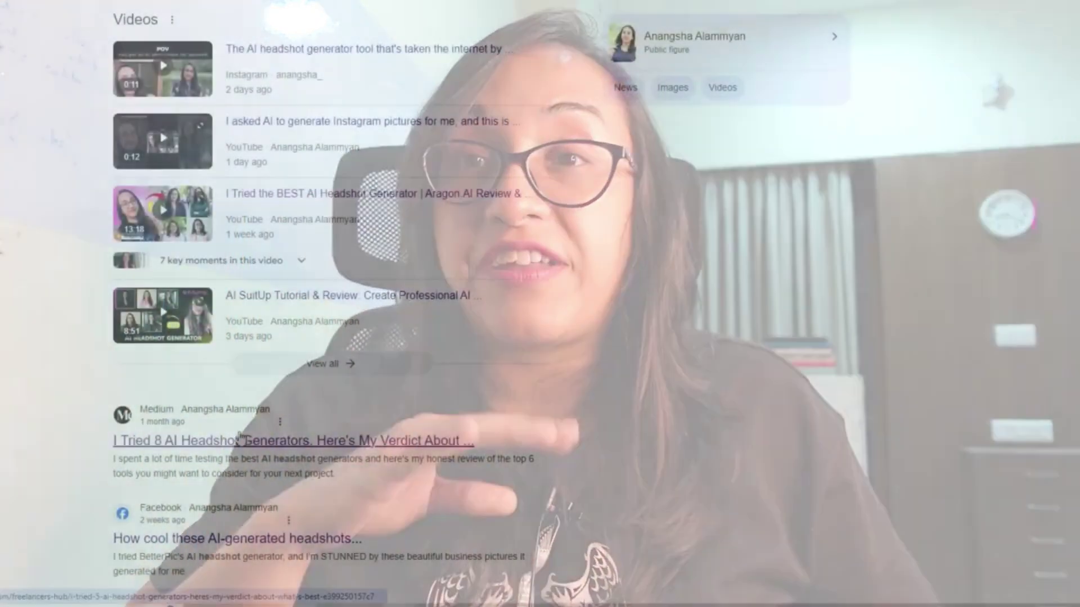
Open the Medium article 'I Tried 8 AI Headshot Generators' and scroll to its top picks list.
scroll(247, 337, "down", 1)
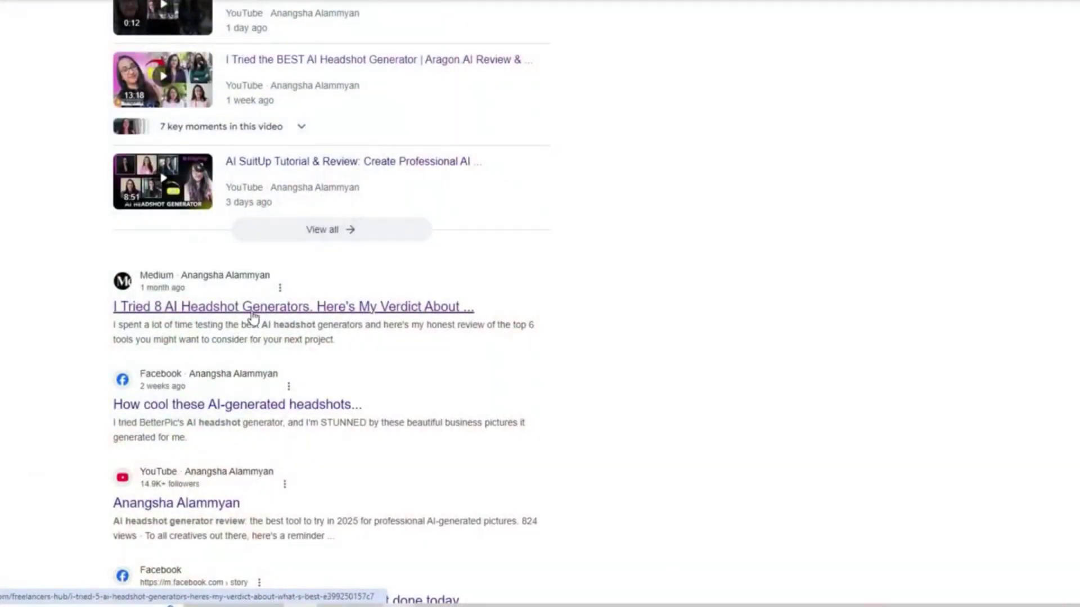
left_click(253, 306)
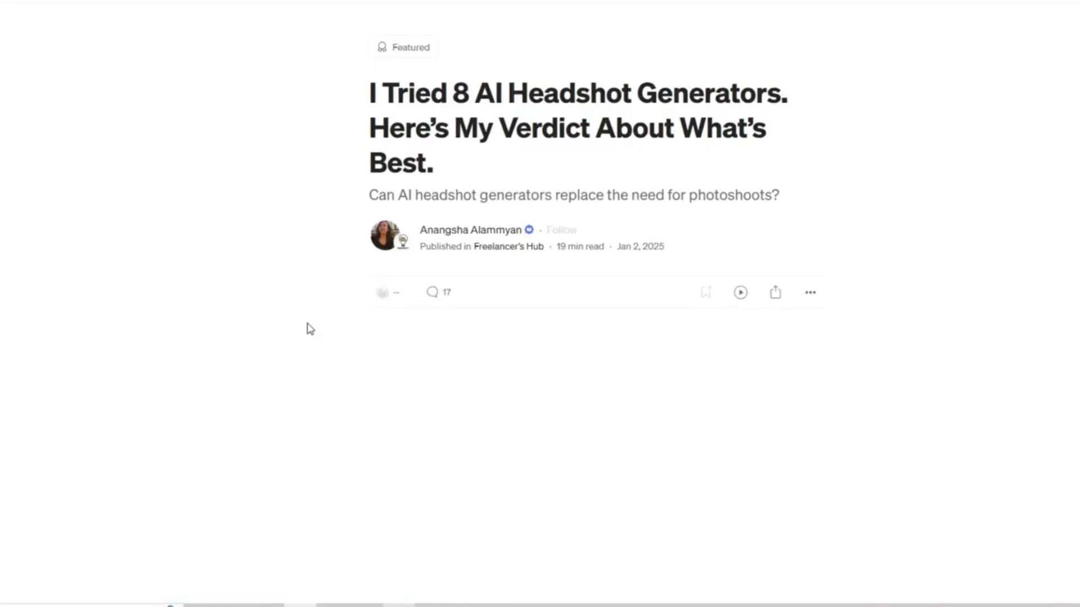
scroll(401, 344, "down", 3)
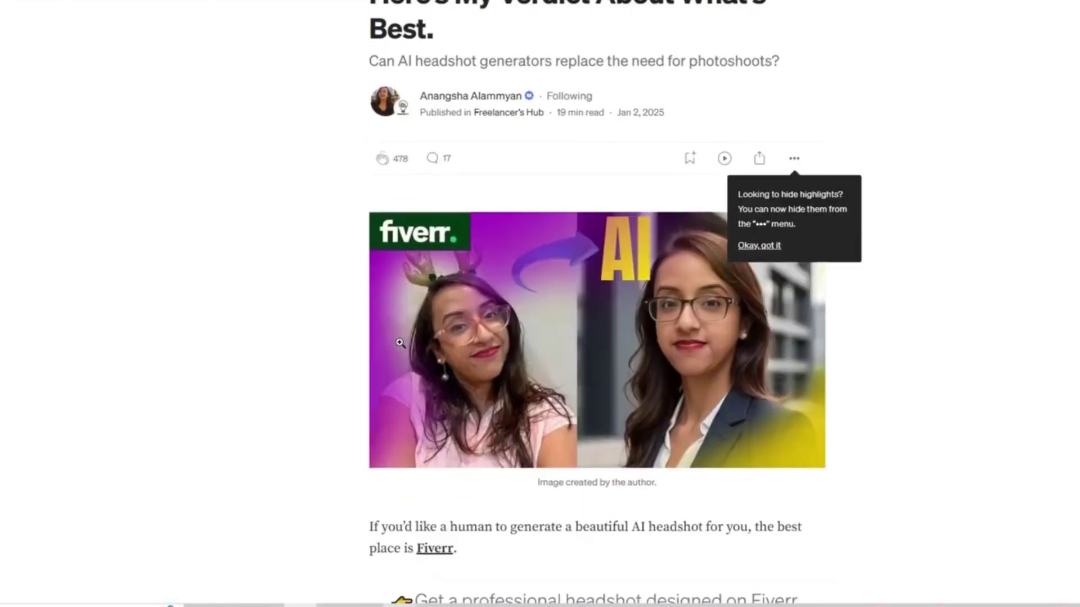
scroll(400, 342, "down", 5)
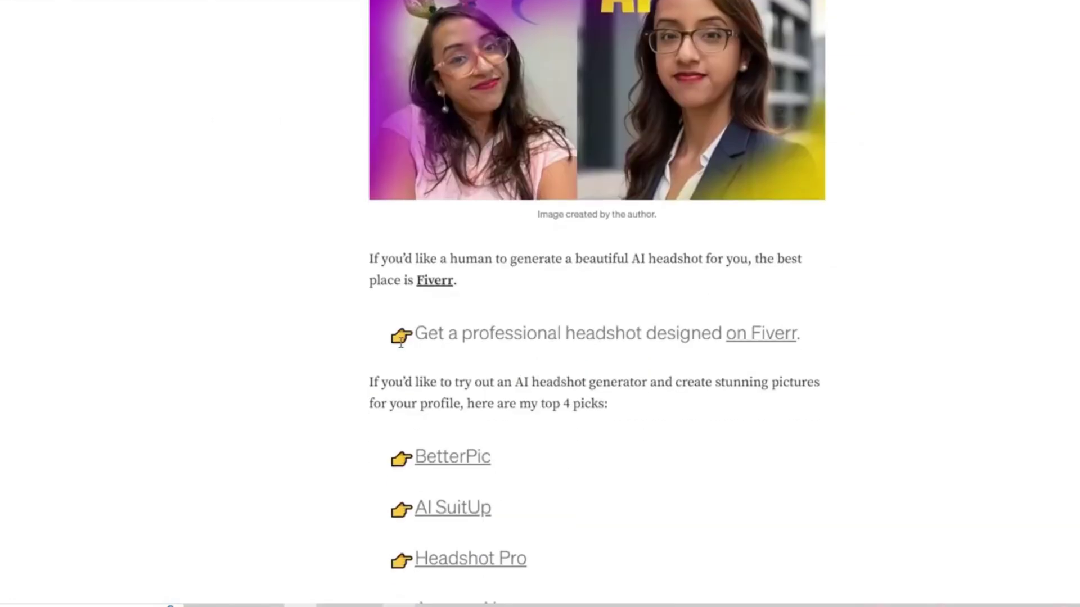
scroll(401, 345, "down", 5)
scroll(409, 420, "down", 3)
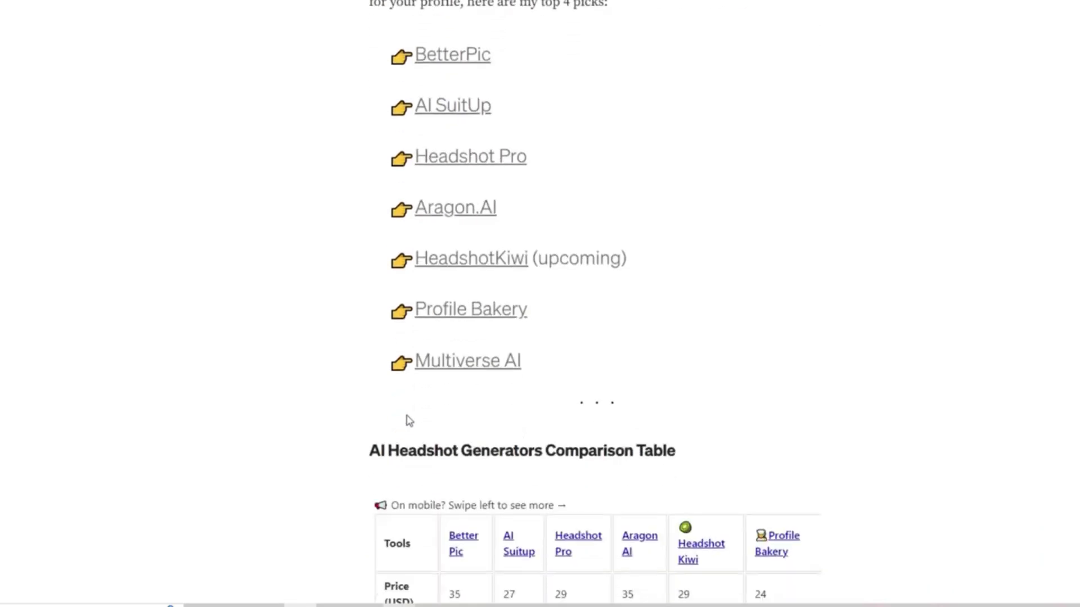
scroll(407, 419, "up", 15)
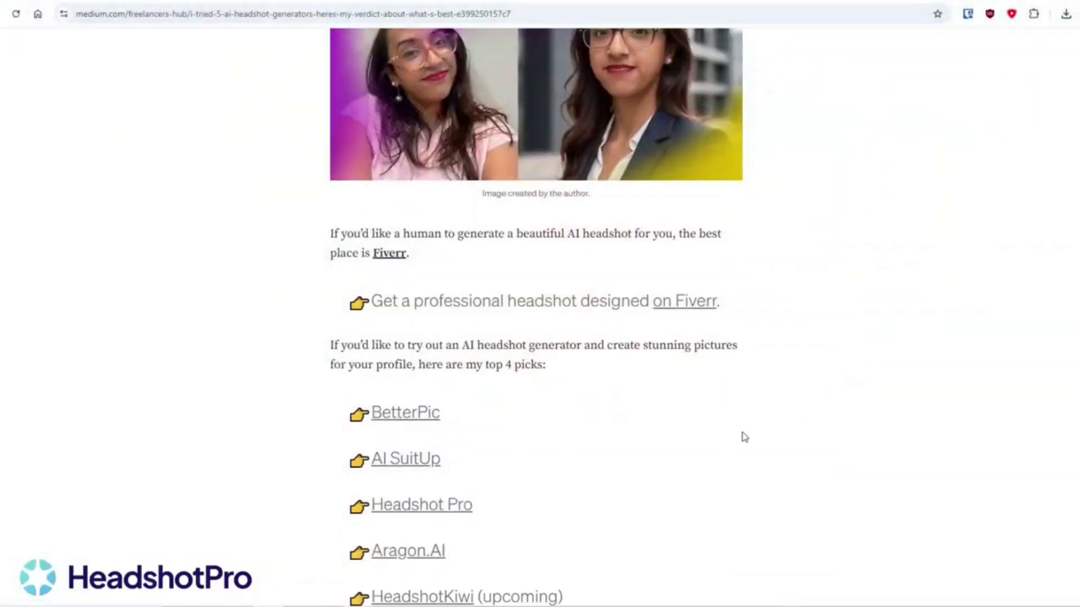
Follow the article's HeadshotPro link to the HeadshotPro homepage.
left_click(432, 506)
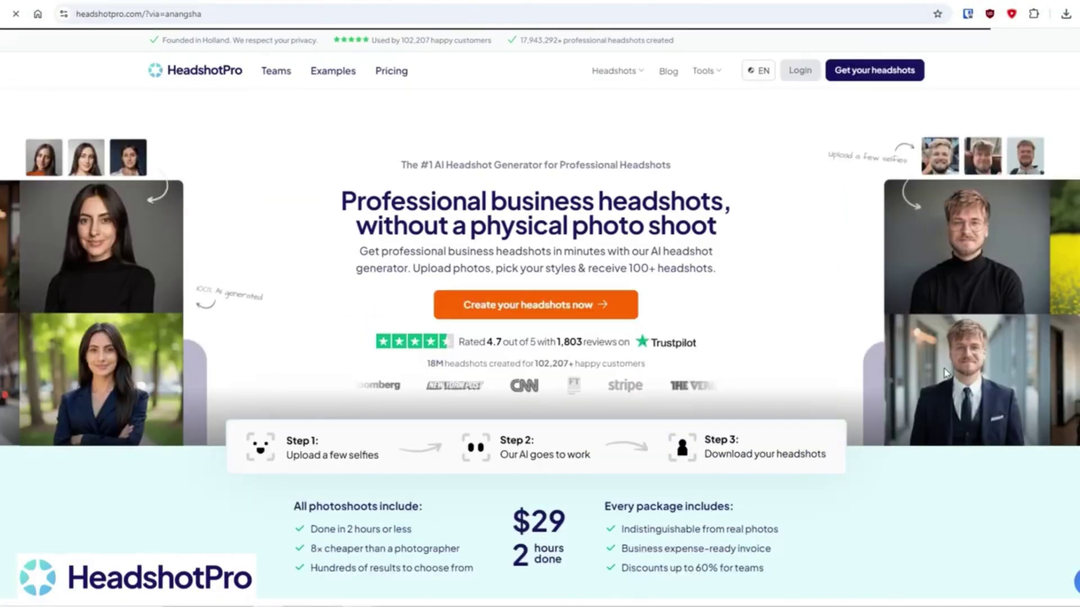
scroll(945, 372, "down", 8)
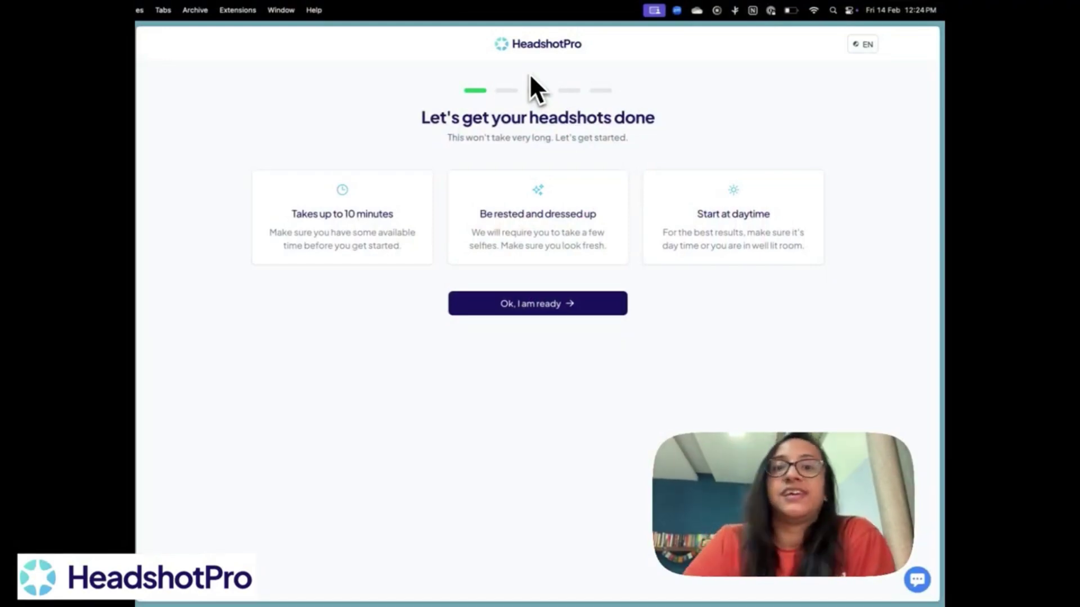
Confirm readiness and upload 15 selfies from the computer.
left_click(514, 305)
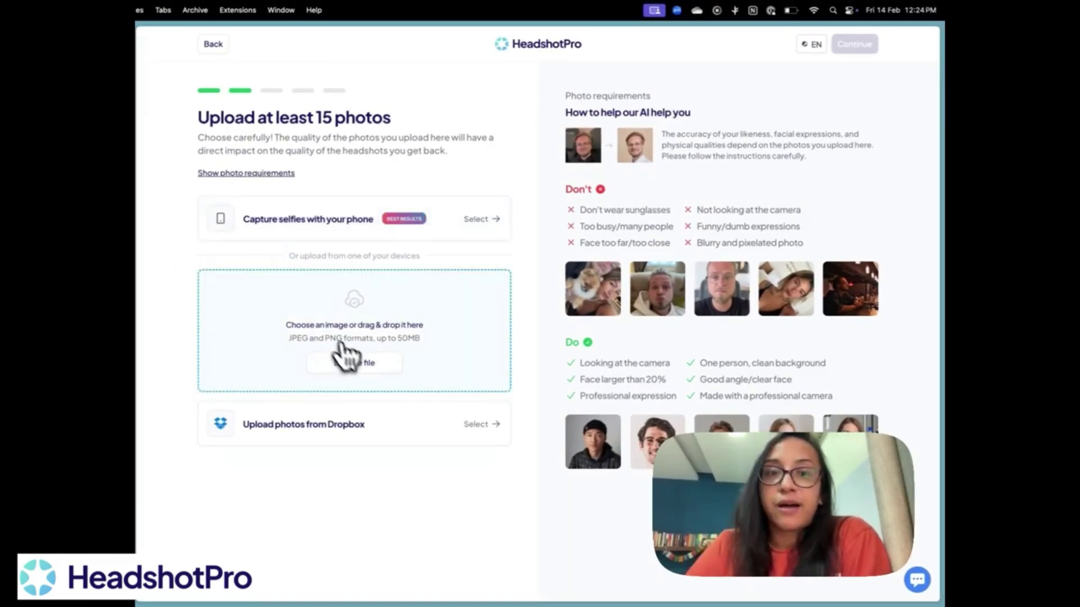
left_click(352, 363)
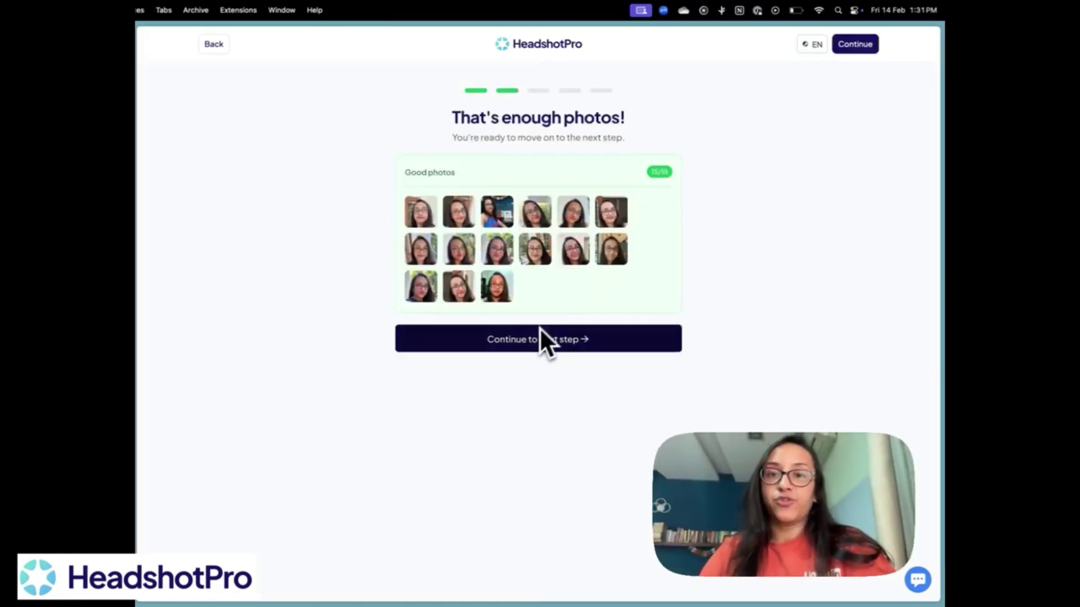
Continue to the personal info form and enter the first name.
left_click(524, 347)
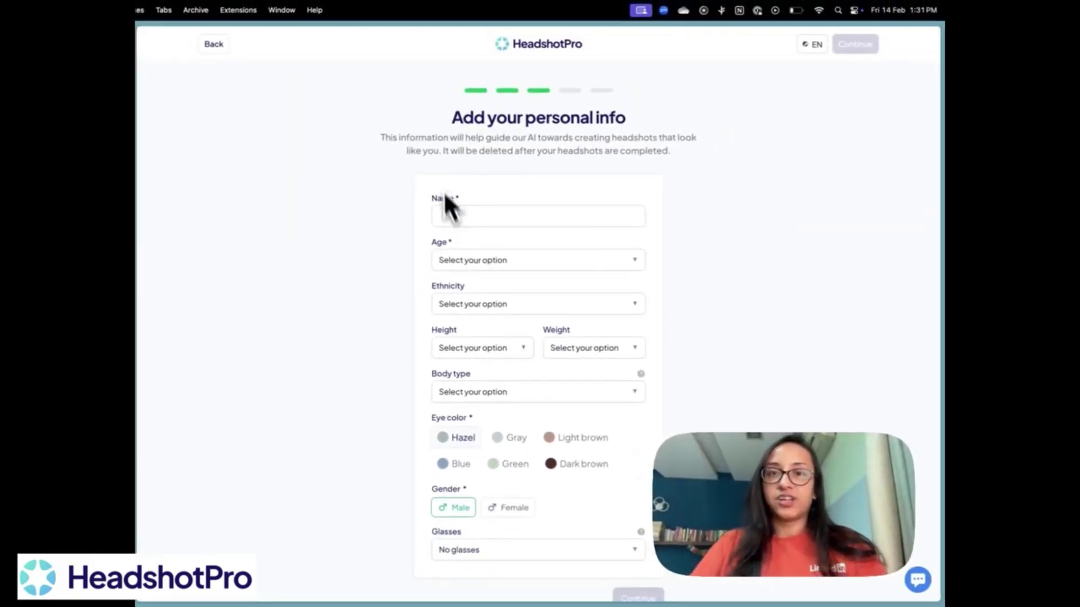
left_click(469, 219)
type("Anangsha")
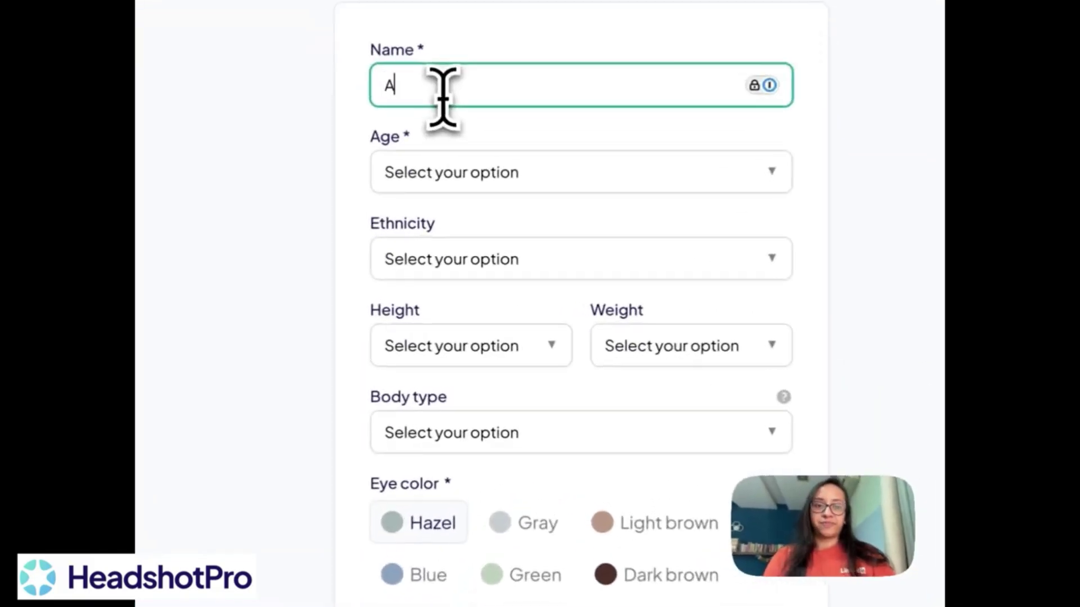
key("Tab")
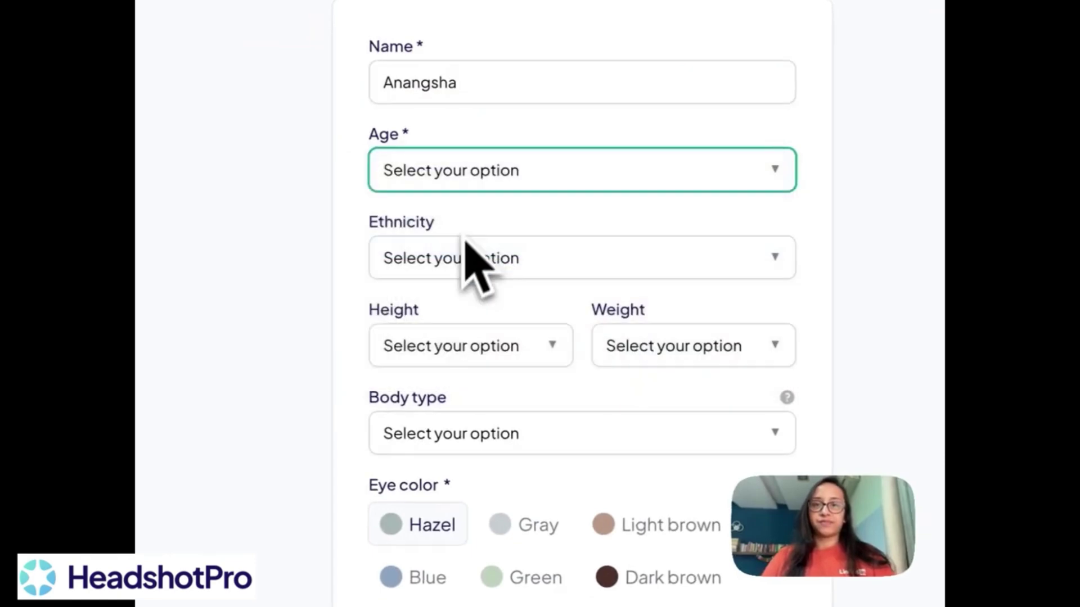
Set age to 30–35, height to 161–170 cm and weight to 61–70 kg.
key("3")
left_click(466, 239)
left_click(466, 410)
left_click(483, 349)
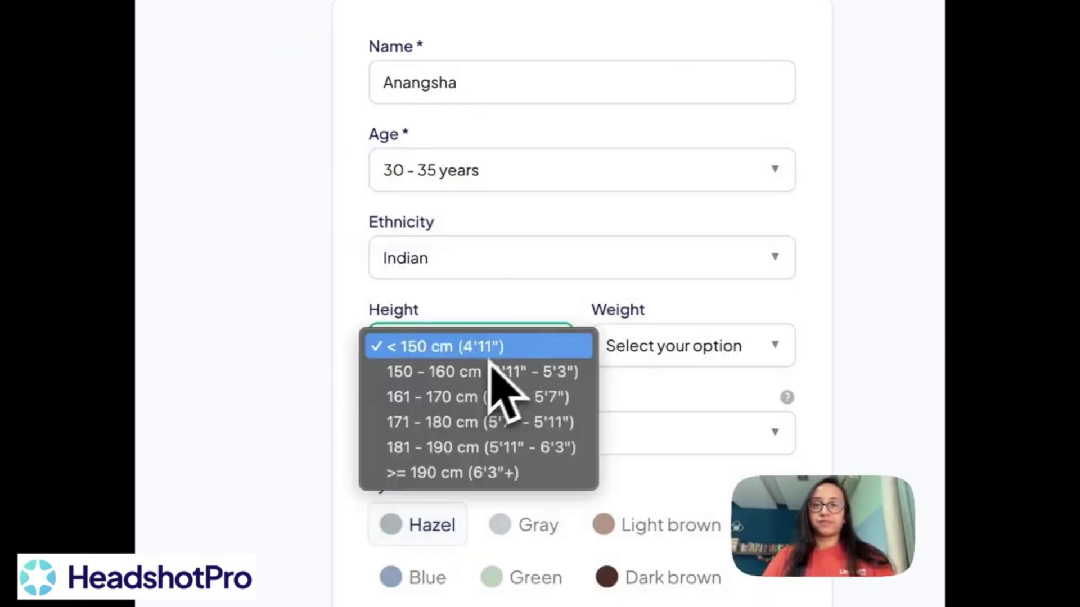
left_click(485, 400)
left_click(635, 346)
Choose Mesomorph (Athletic) body type, Dark brown eyes, Female, and Always with glasses.
left_click(635, 419)
scroll(639, 428, "down", 1)
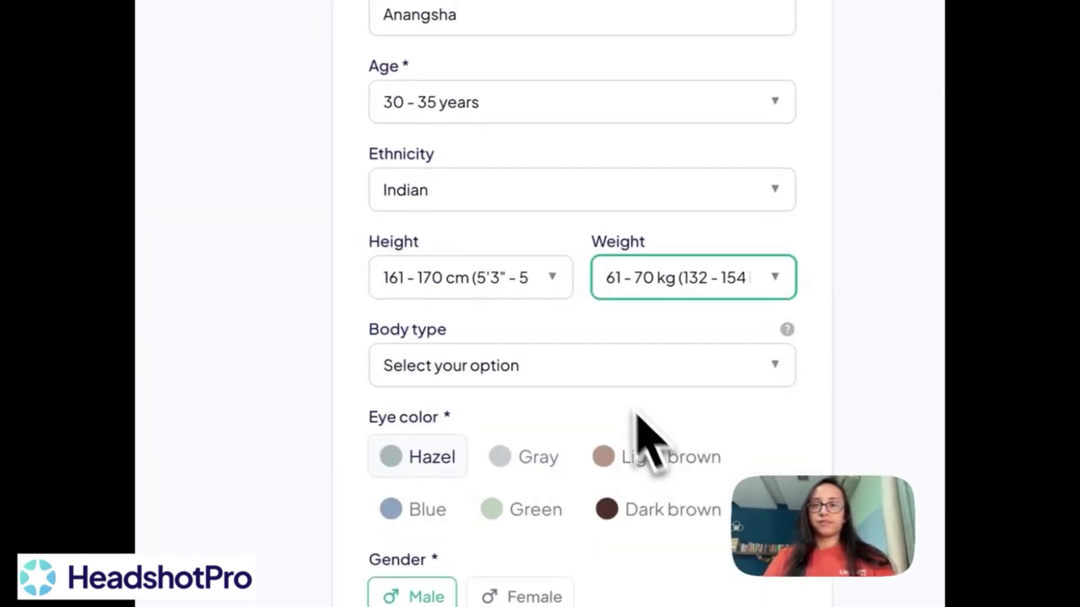
left_click(613, 367)
left_click(579, 391)
left_click(664, 509)
left_click(523, 597)
left_click(545, 606)
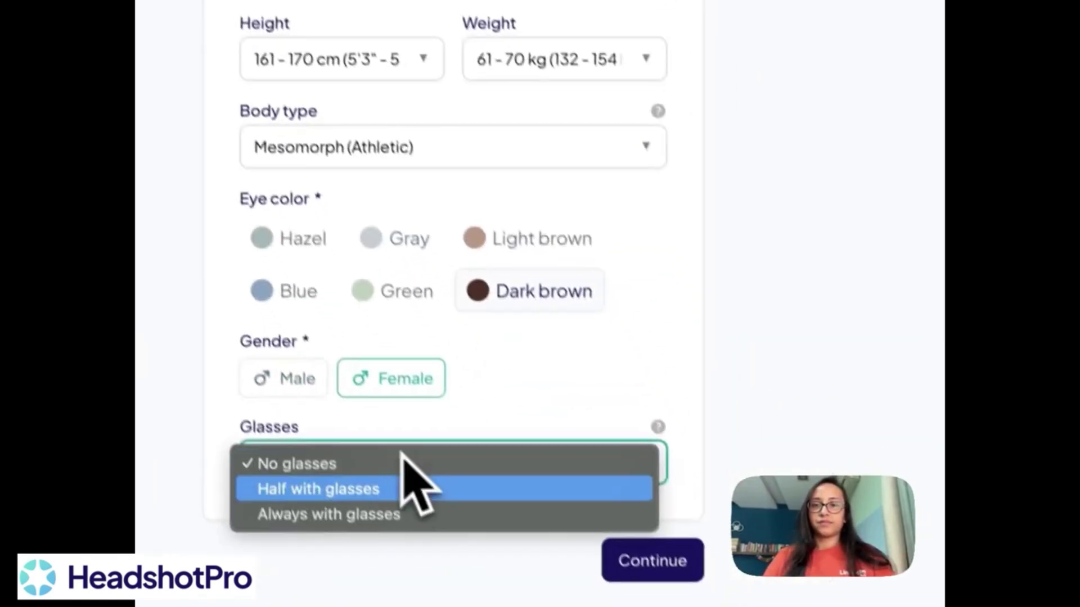
left_click(540, 606)
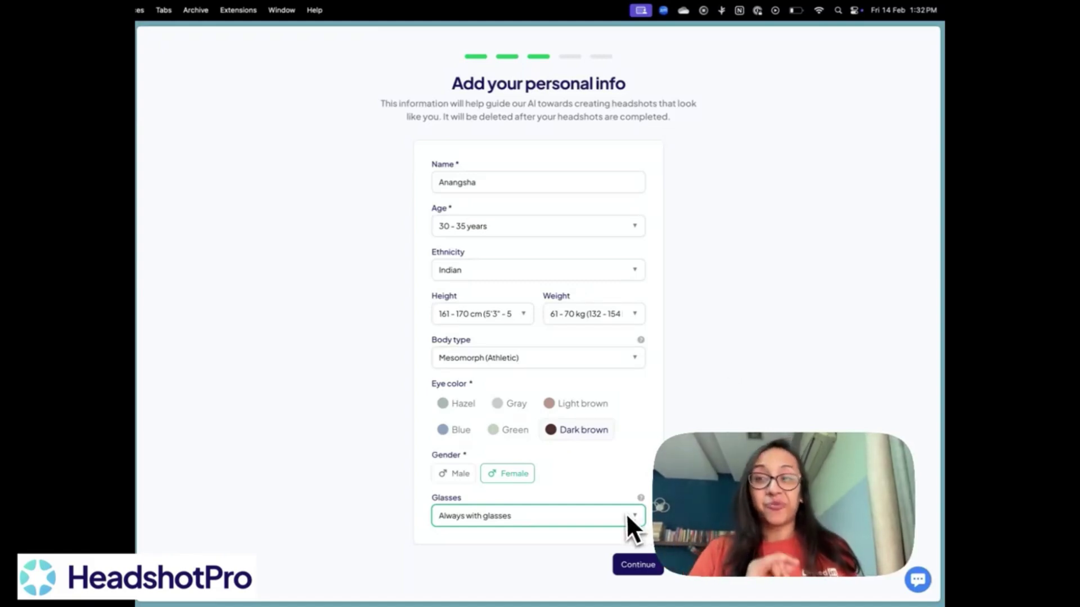
Submit the personal info and pick the Bookshelf backdrop as the first style.
left_click(638, 563)
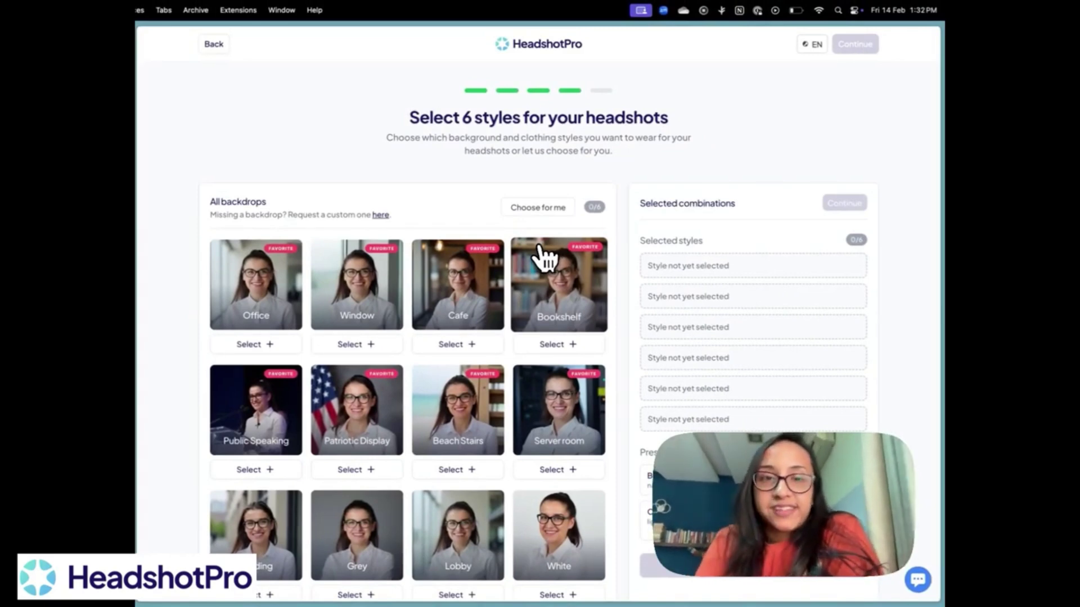
scroll(412, 292, "down", 5)
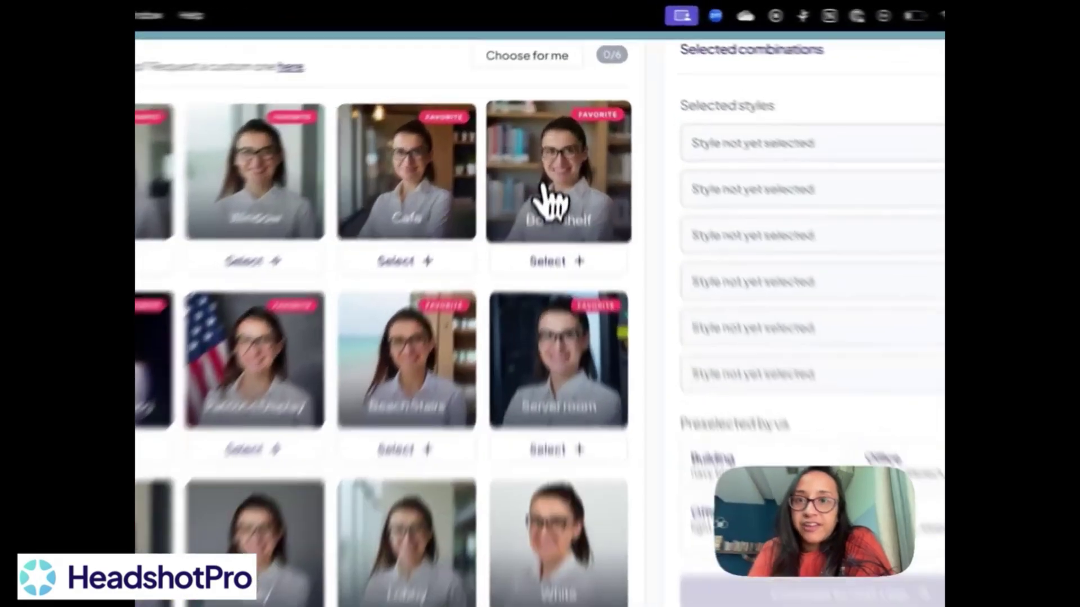
left_click(554, 163)
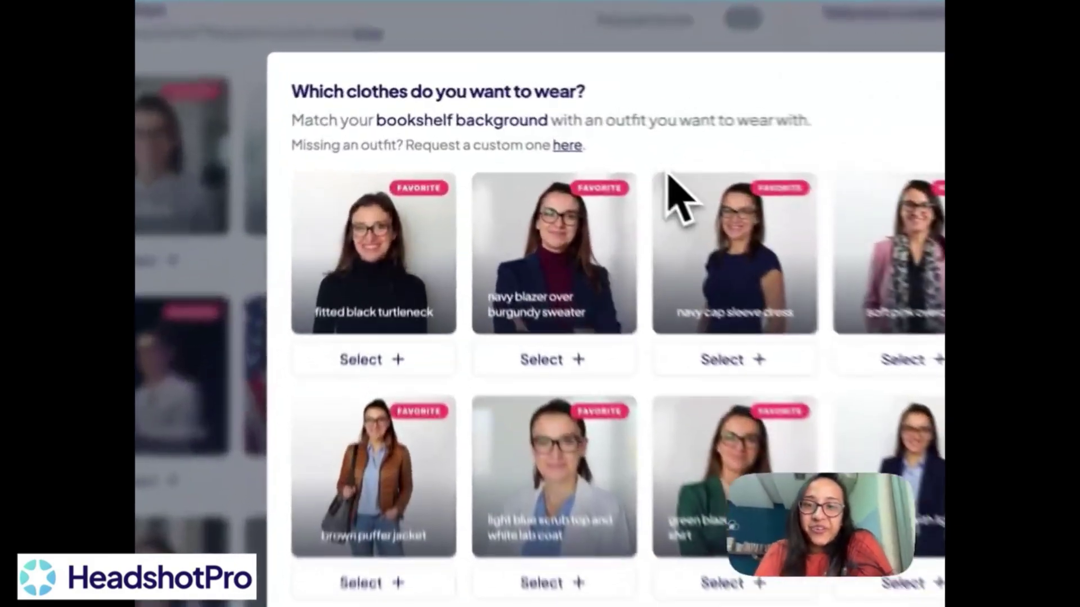
scroll(551, 393, "down", 10)
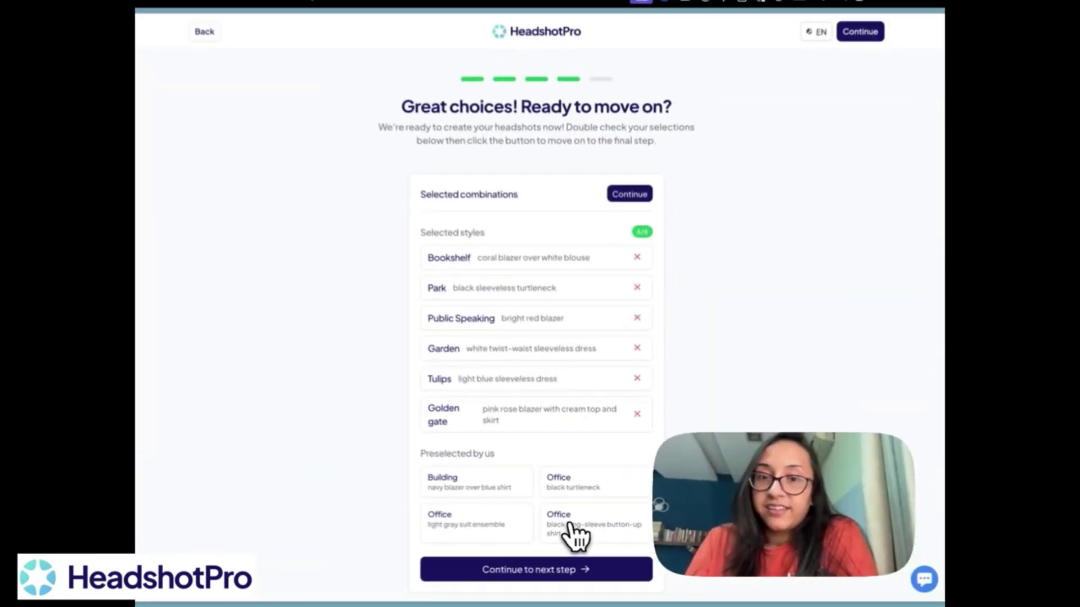
Accept the terms and best-photos checkboxes, then submit the photos for generation.
scroll(557, 501, "down", 2)
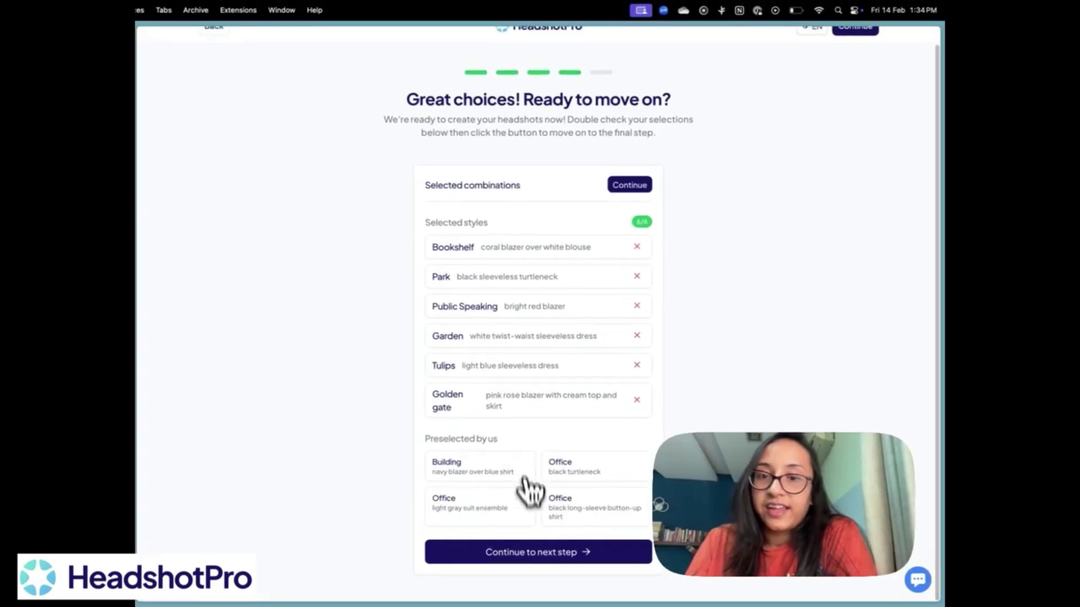
left_click(523, 556)
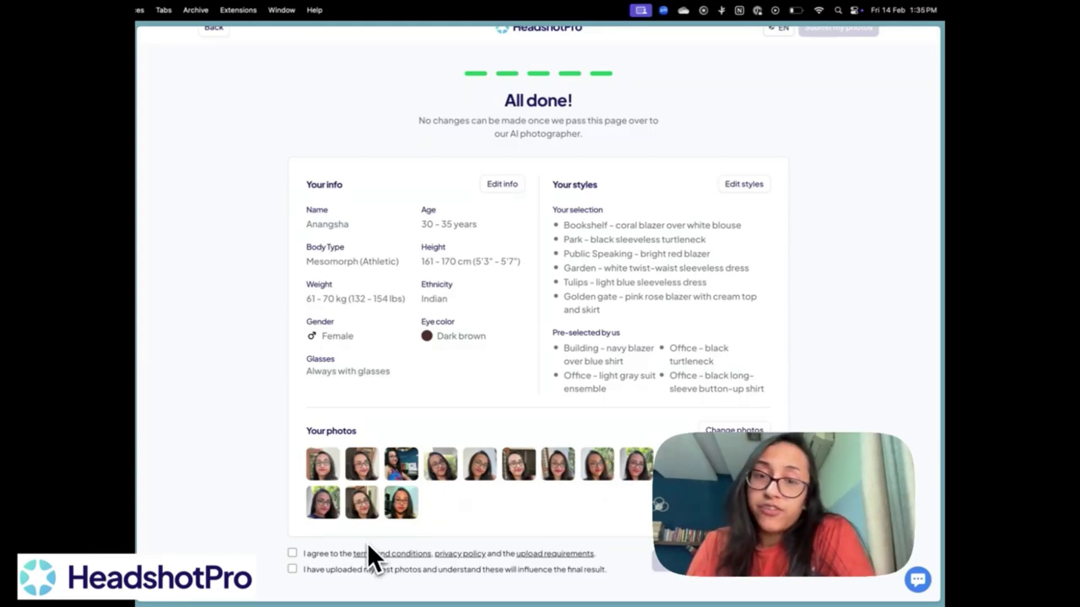
left_click(292, 553)
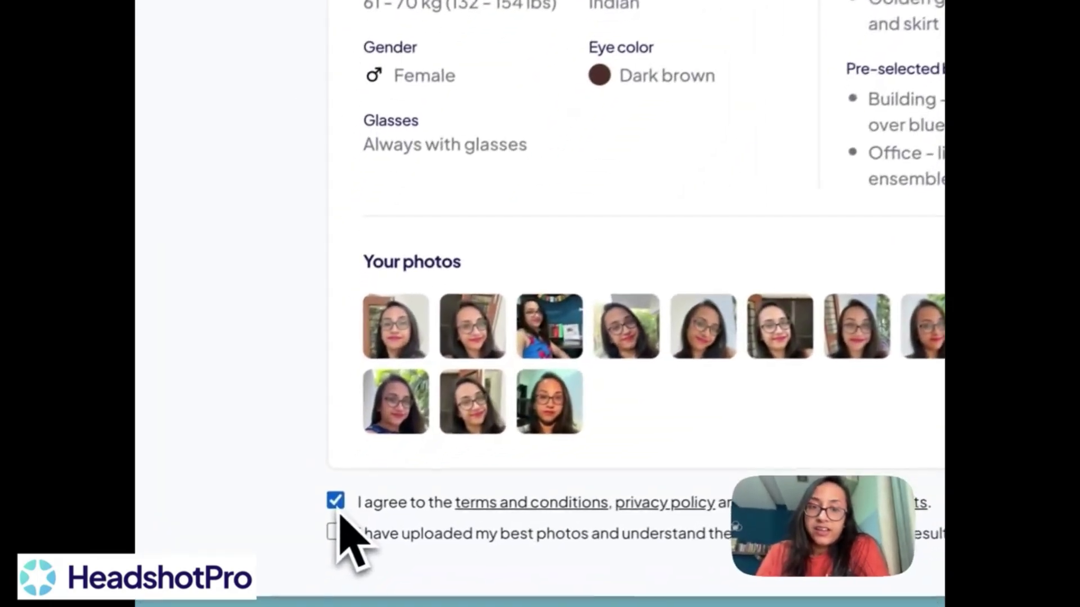
left_click(334, 532)
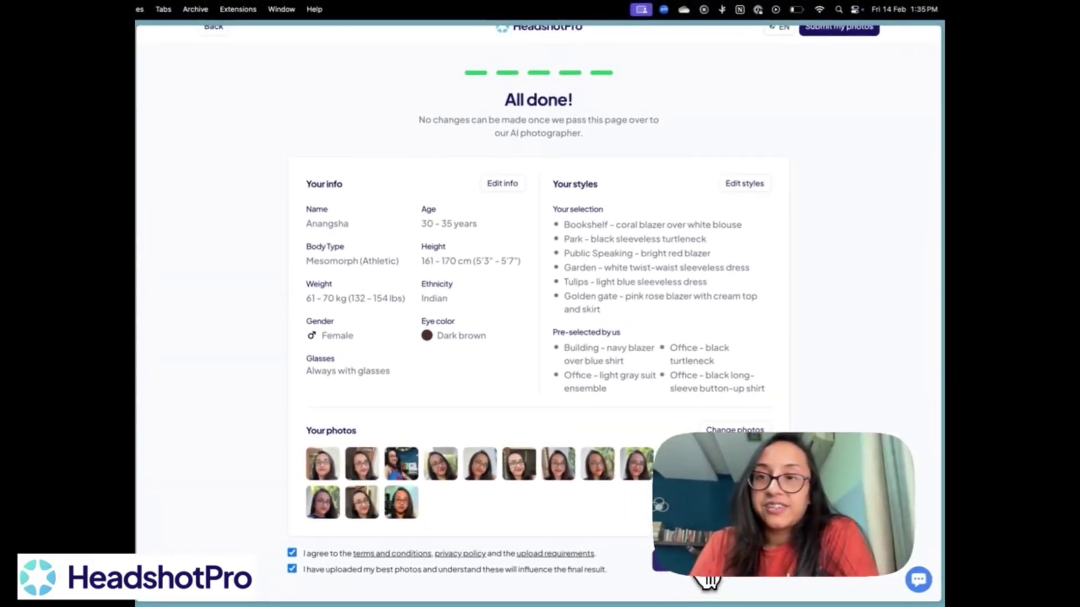
left_click(706, 574)
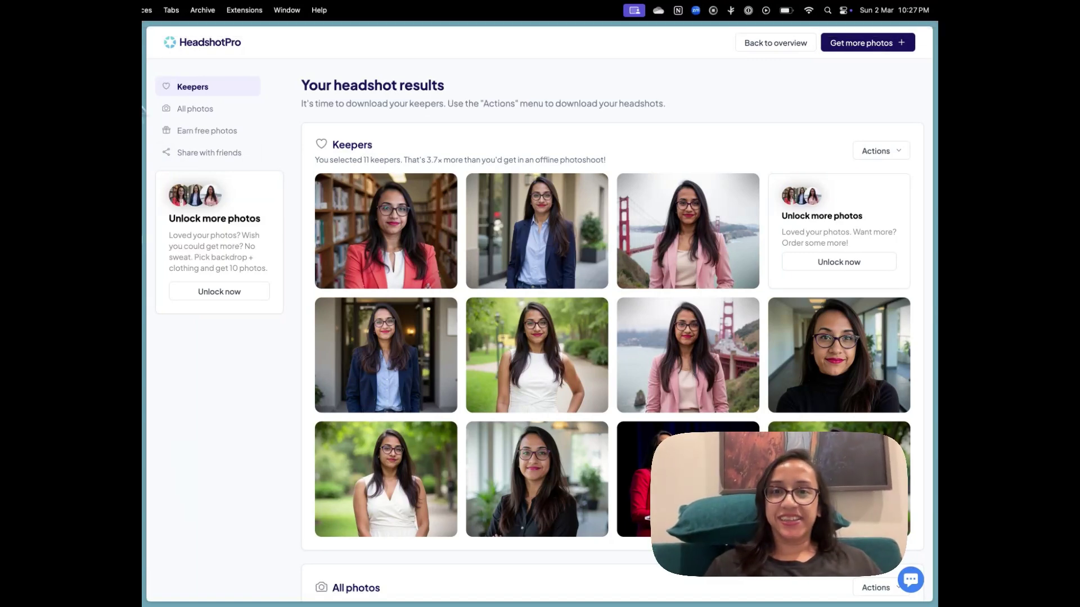
scroll(635, 250, "down", 1)
scroll(634, 250, "down", 5)
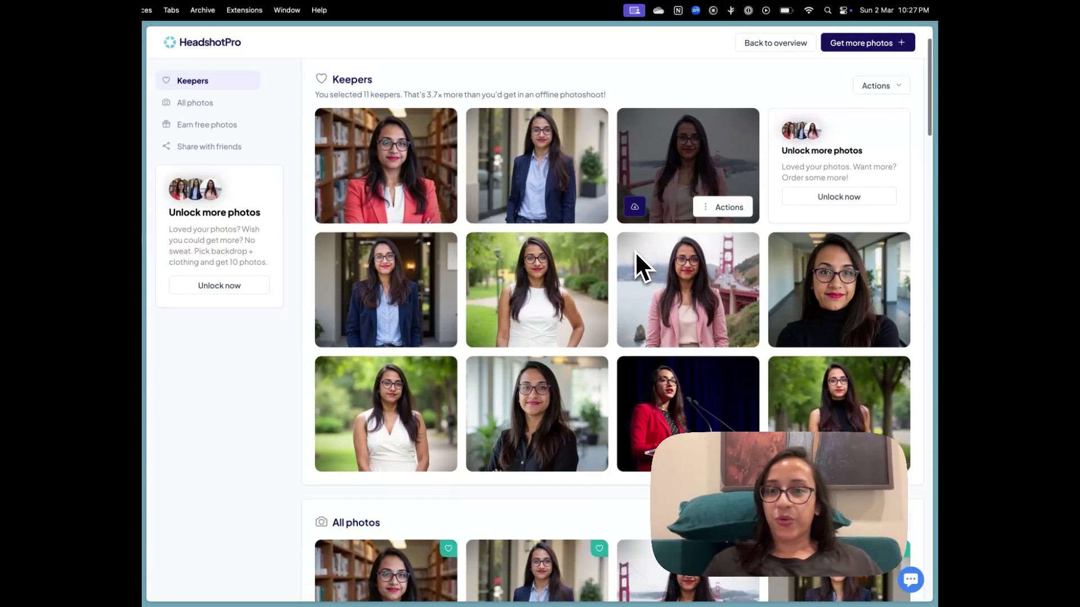
scroll(635, 251, "down", 13)
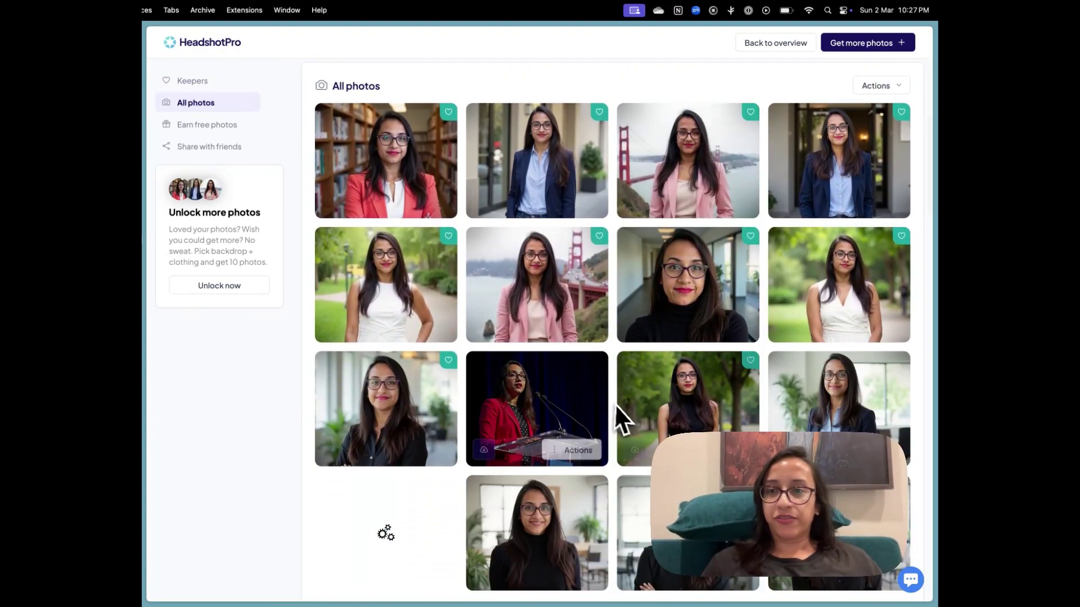
scroll(614, 403, "up", 16)
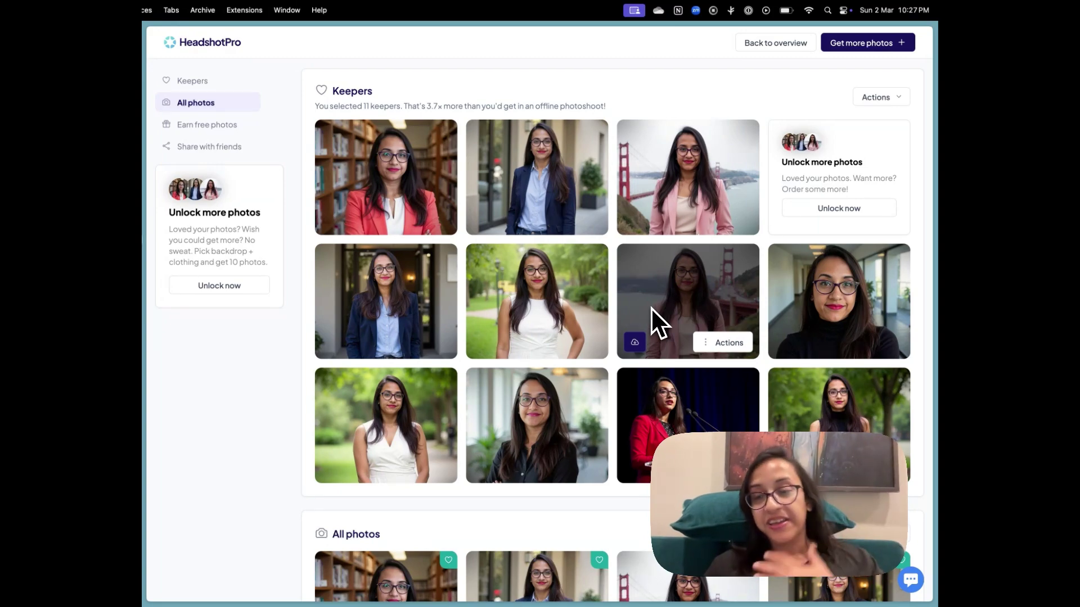
scroll(650, 307, "down", 17)
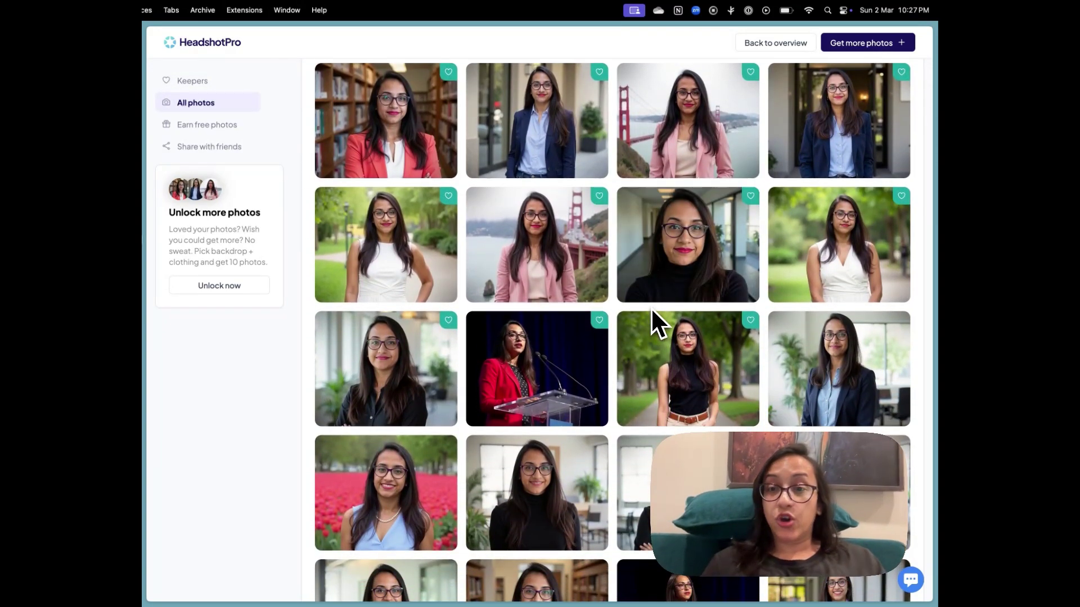
scroll(650, 307, "down", 1)
scroll(650, 307, "down", 4)
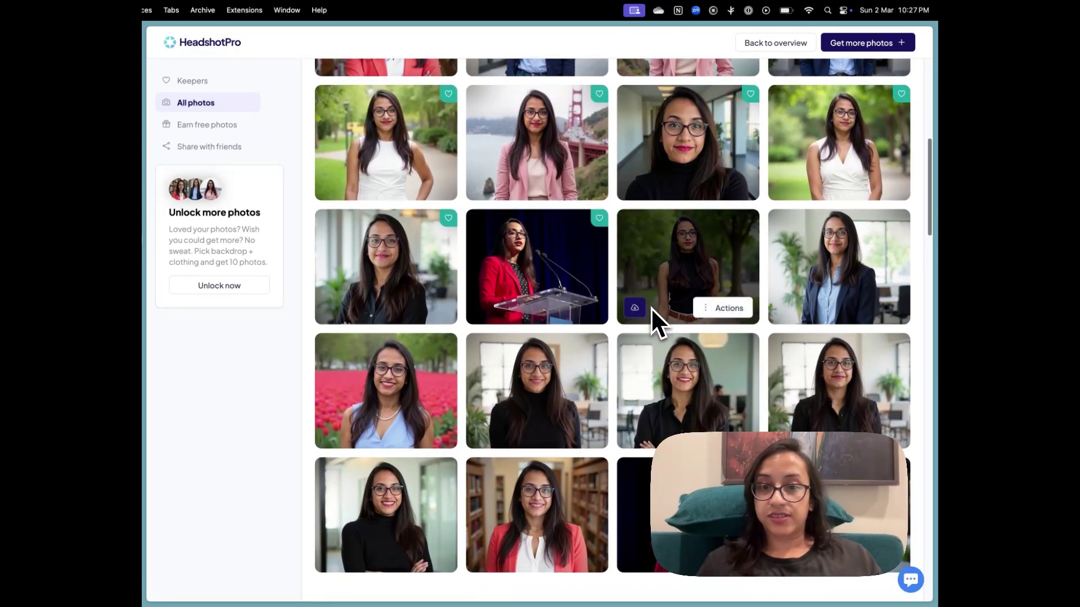
scroll(650, 307, "up", 19)
scroll(650, 307, "down", 16)
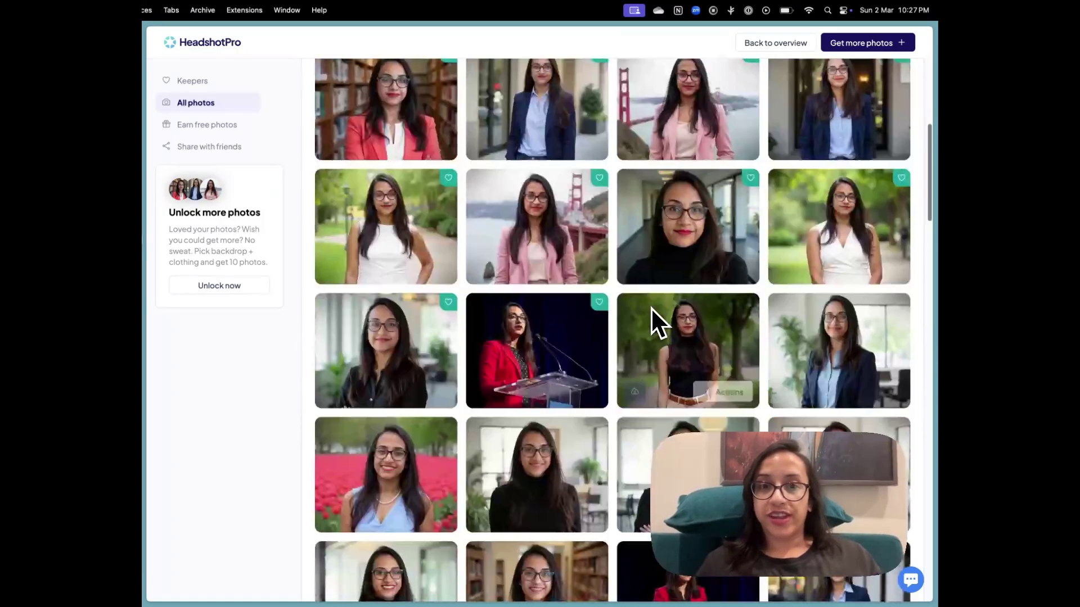
scroll(650, 307, "up", 3)
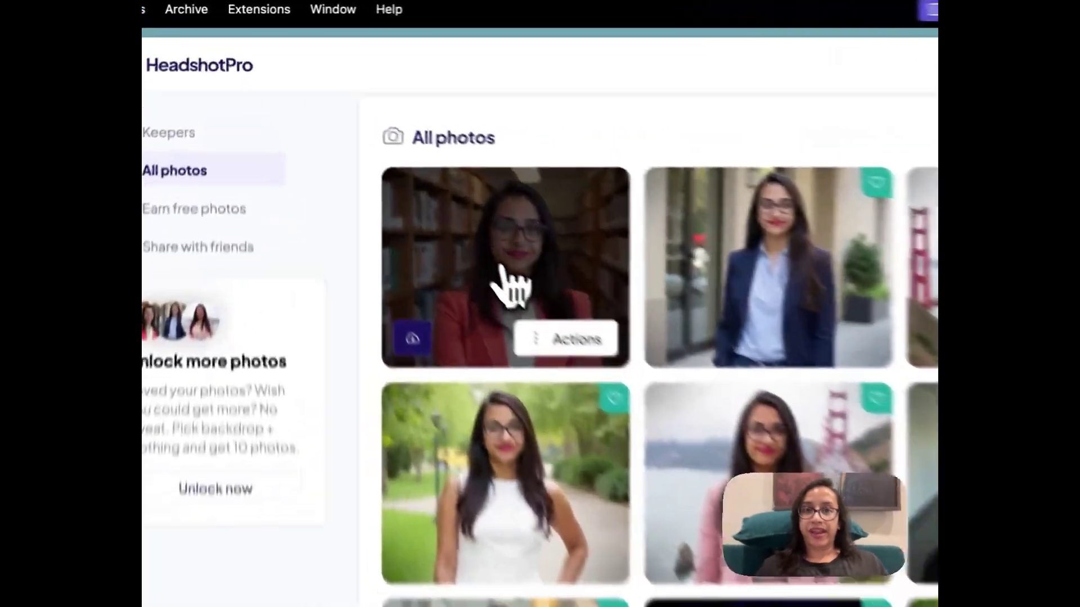
Preview the red-blazer library headshot as a LinkedIn profile and in an email signature.
left_click(388, 165)
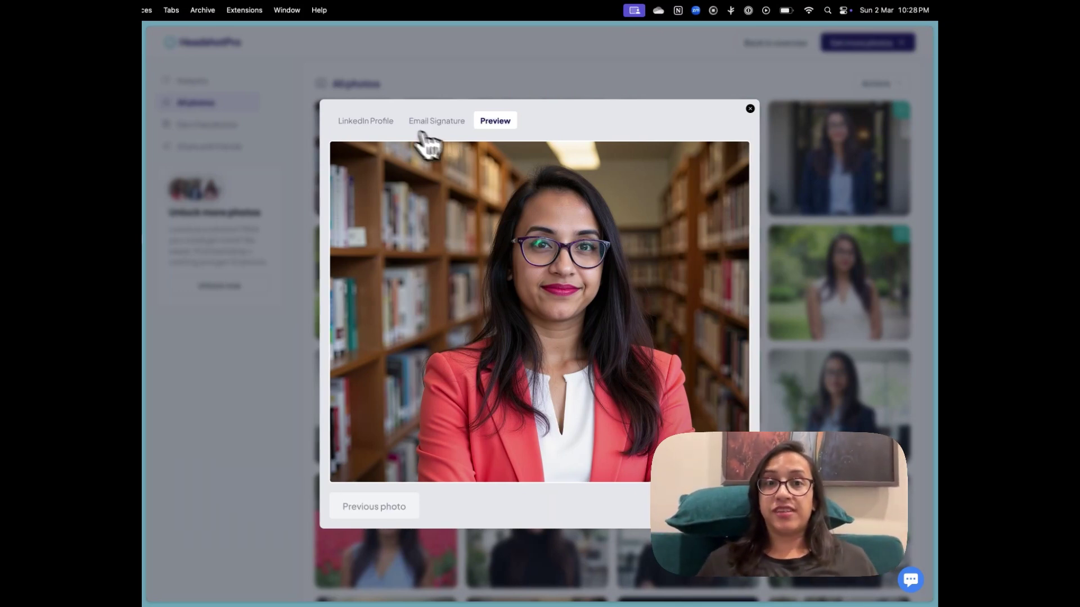
left_click(368, 120)
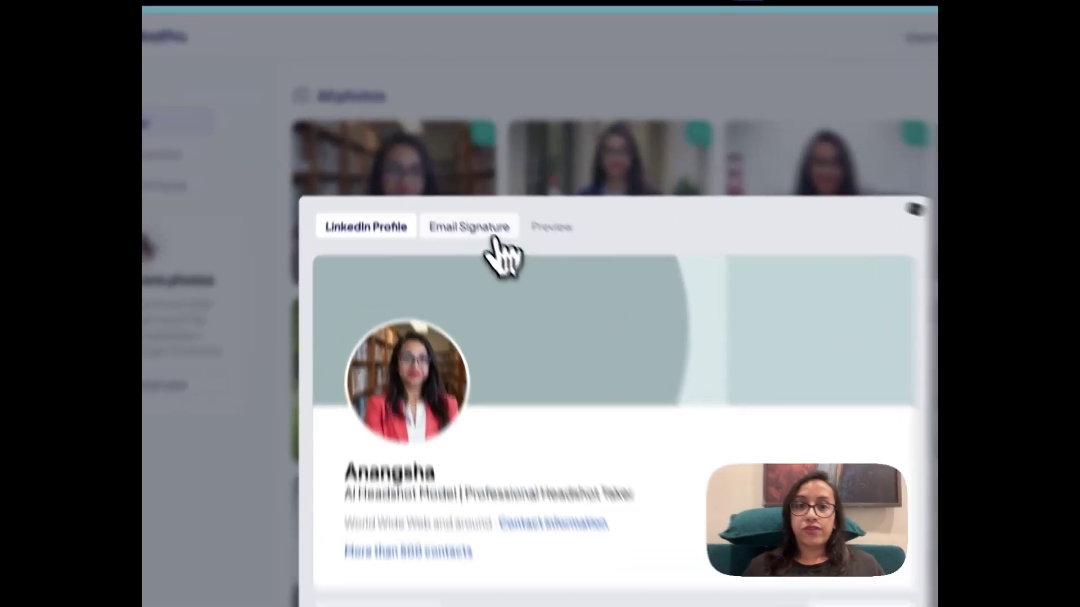
left_click(439, 175)
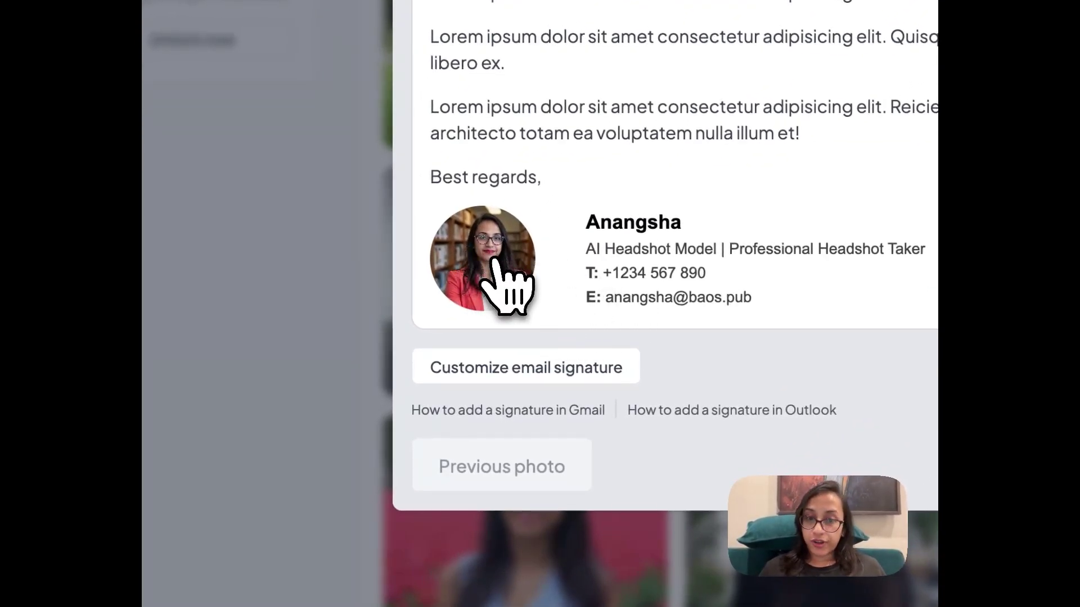
Open the email signature customizer for the red-blazer headshot.
left_click(502, 372)
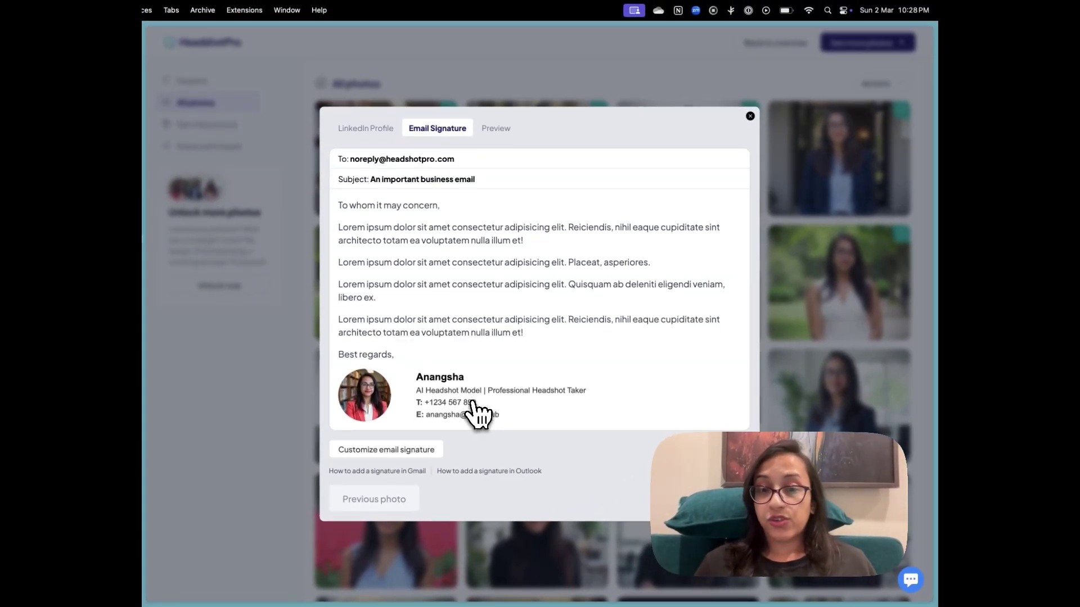
Inspect the signature's name field, the preview body text and the Position value.
scroll(458, 433, "up", 15)
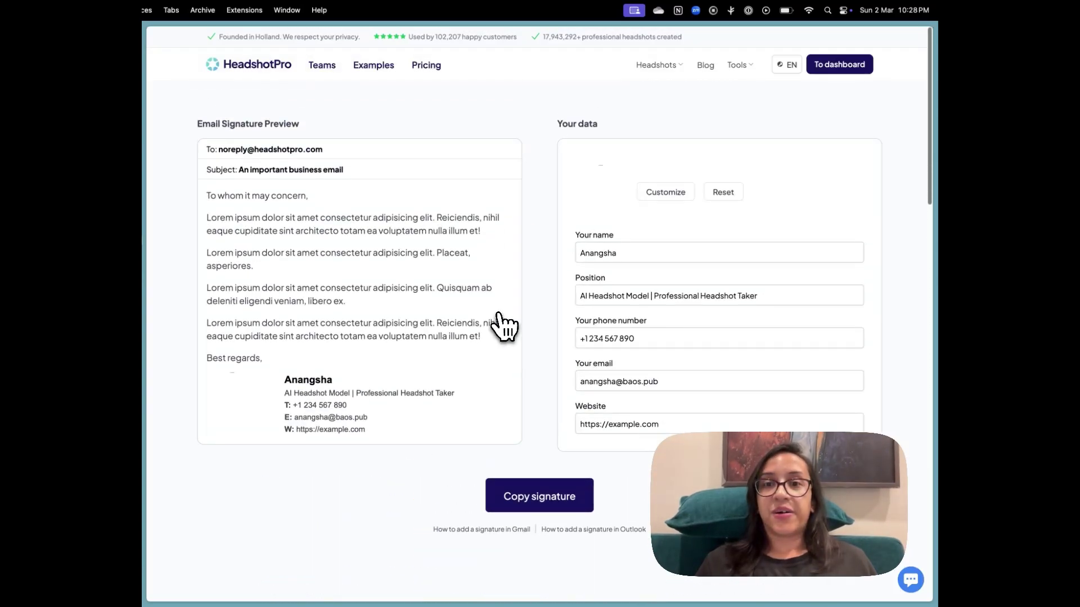
left_click(608, 250)
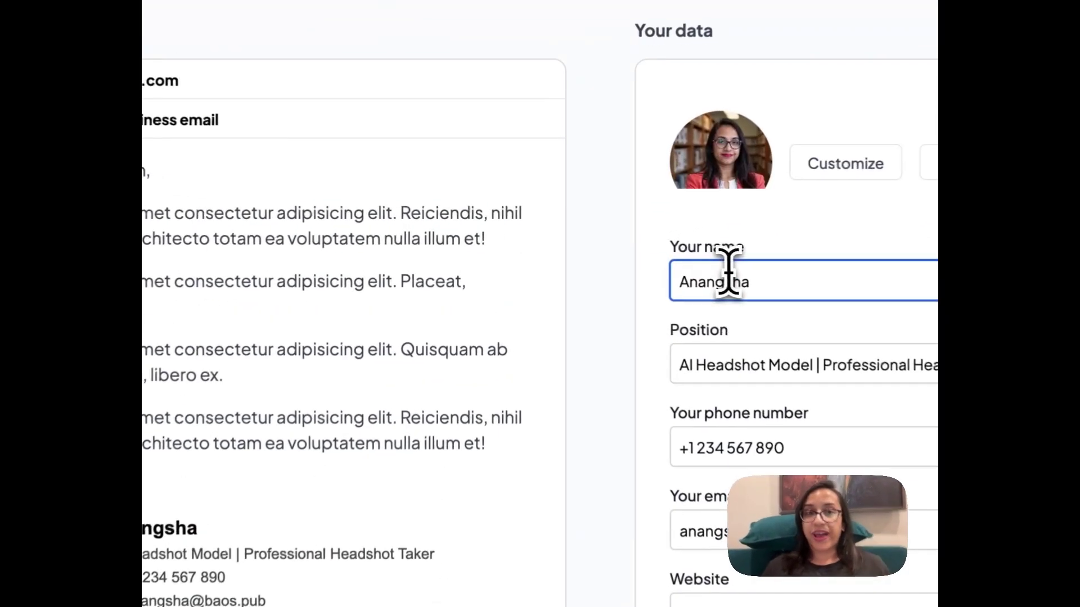
left_click(725, 277)
left_click(450, 312)
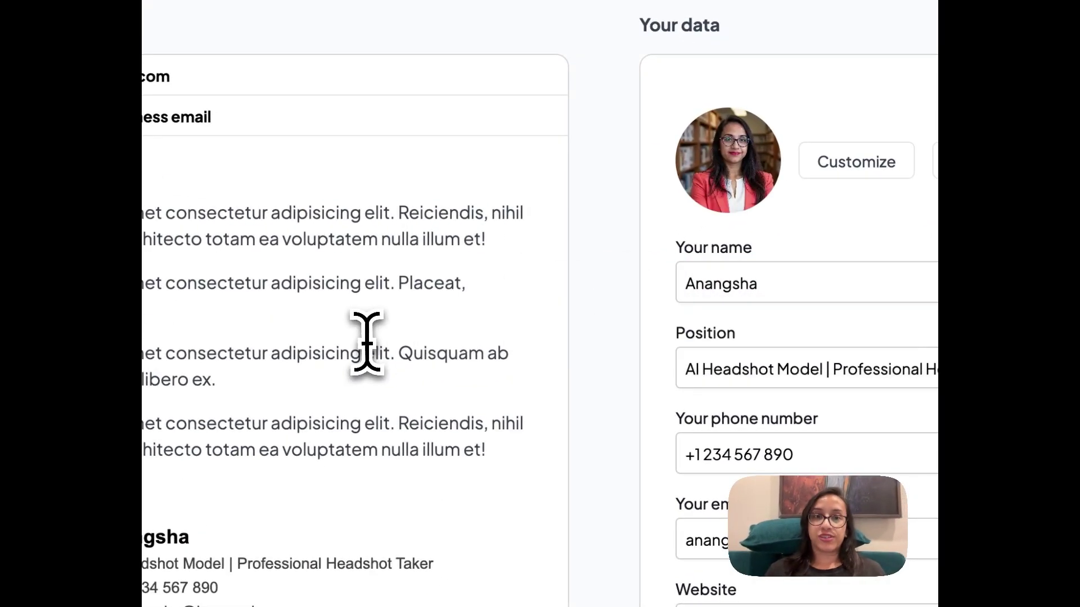
left_click_drag(200, 155, 442, 485)
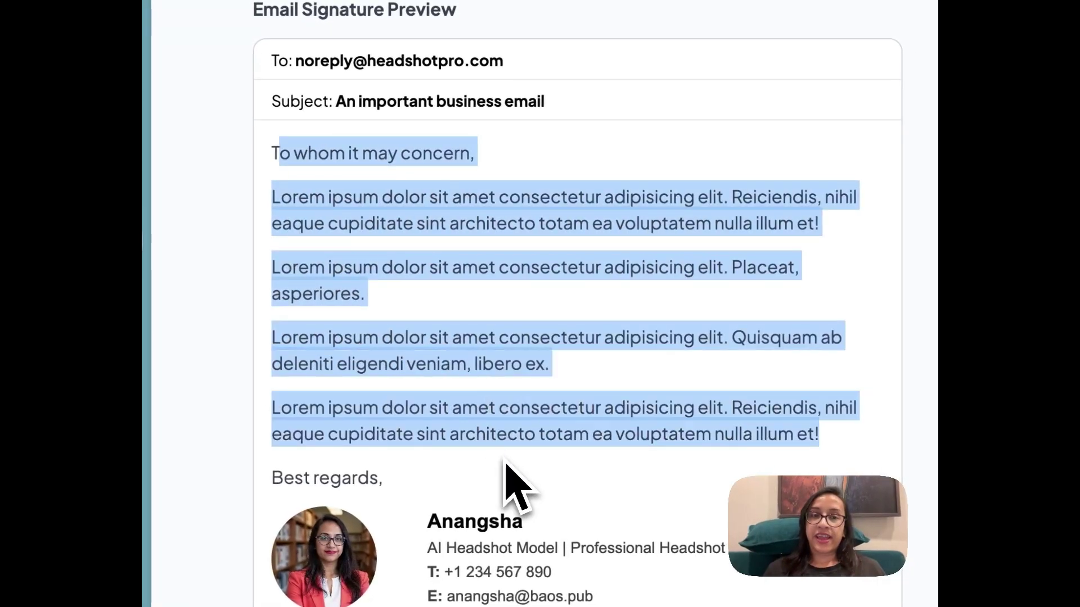
left_click(434, 464)
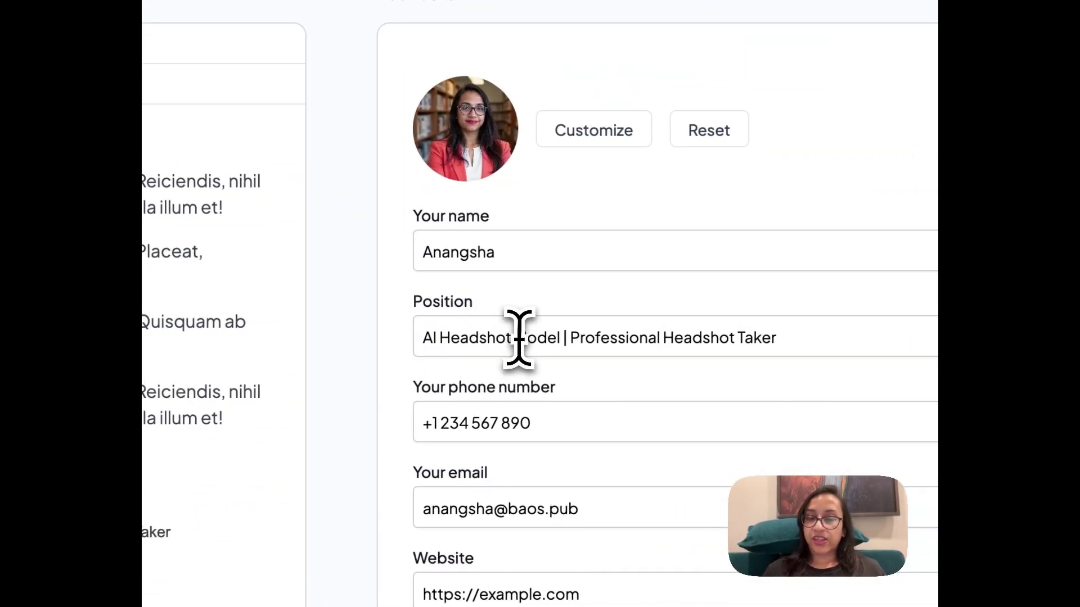
triple_click(517, 338)
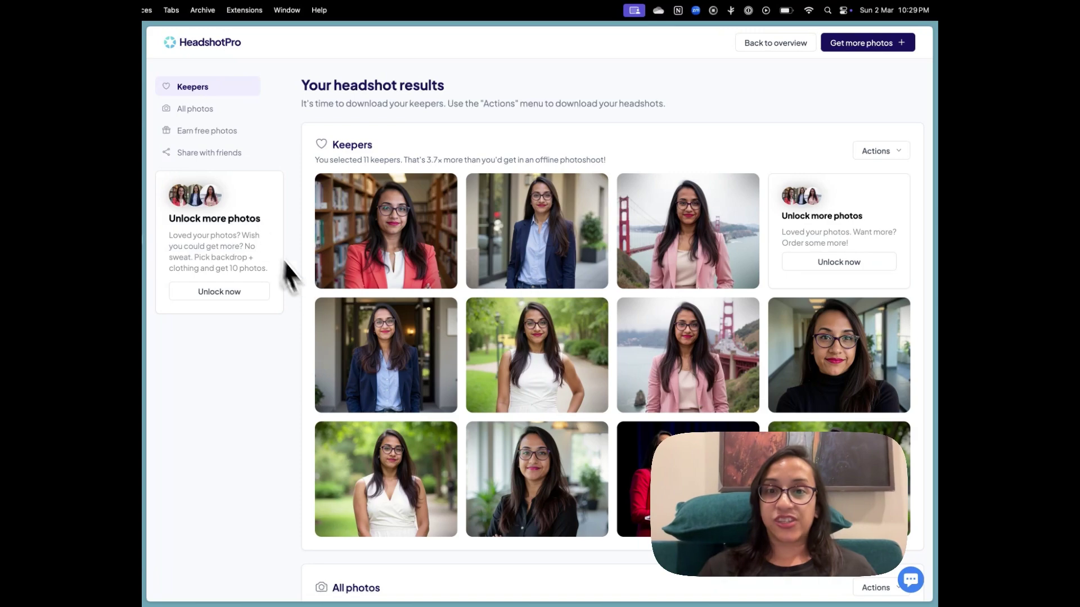
Open the first keeper headshot and view it full-size in the Preview tab.
scroll(306, 292, "down", 5)
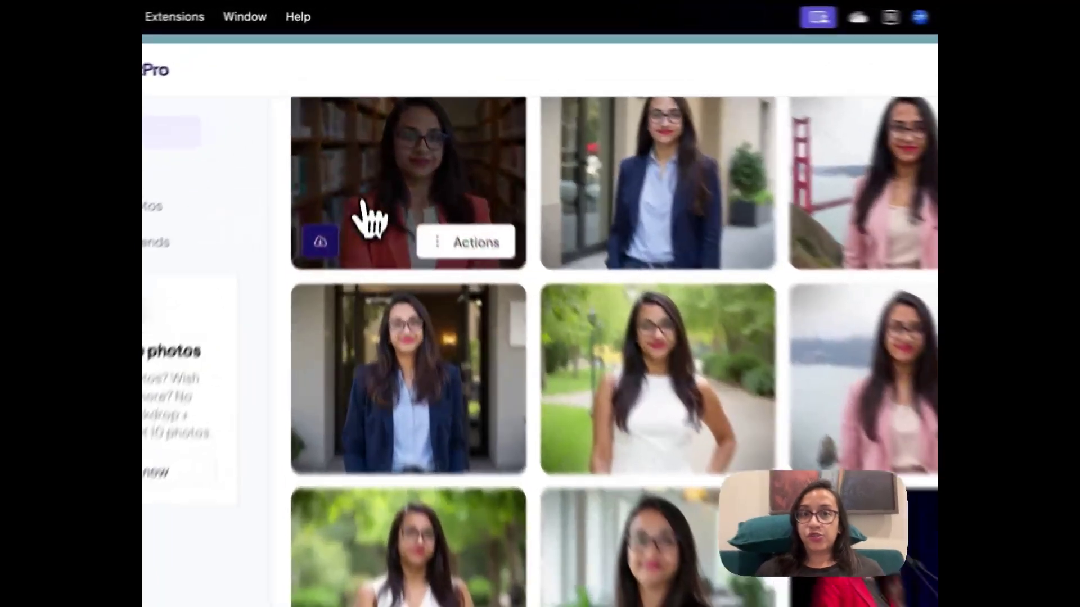
left_click(361, 132)
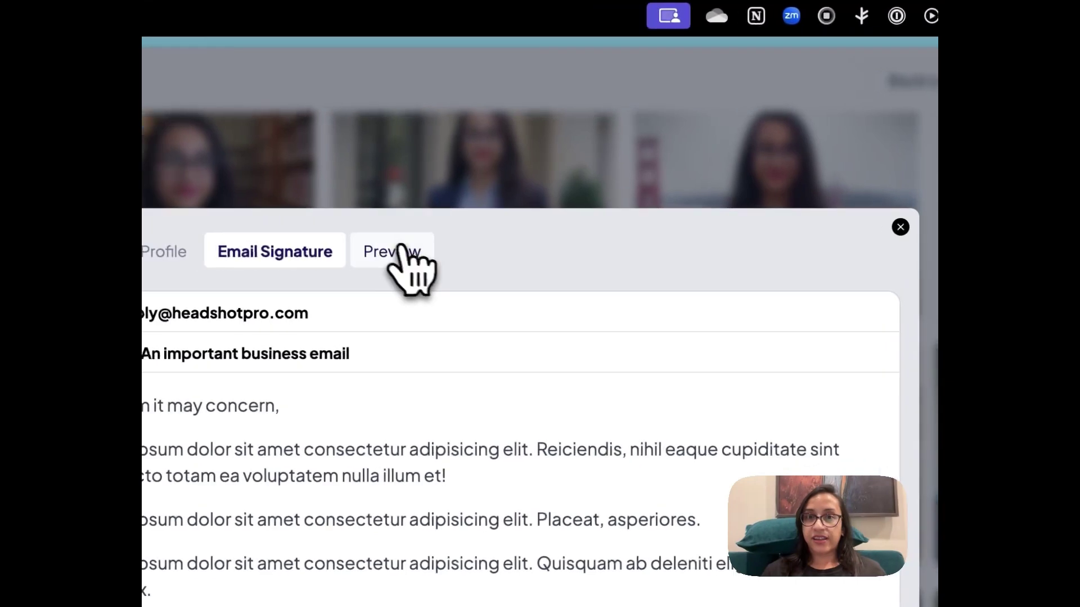
left_click(347, 256)
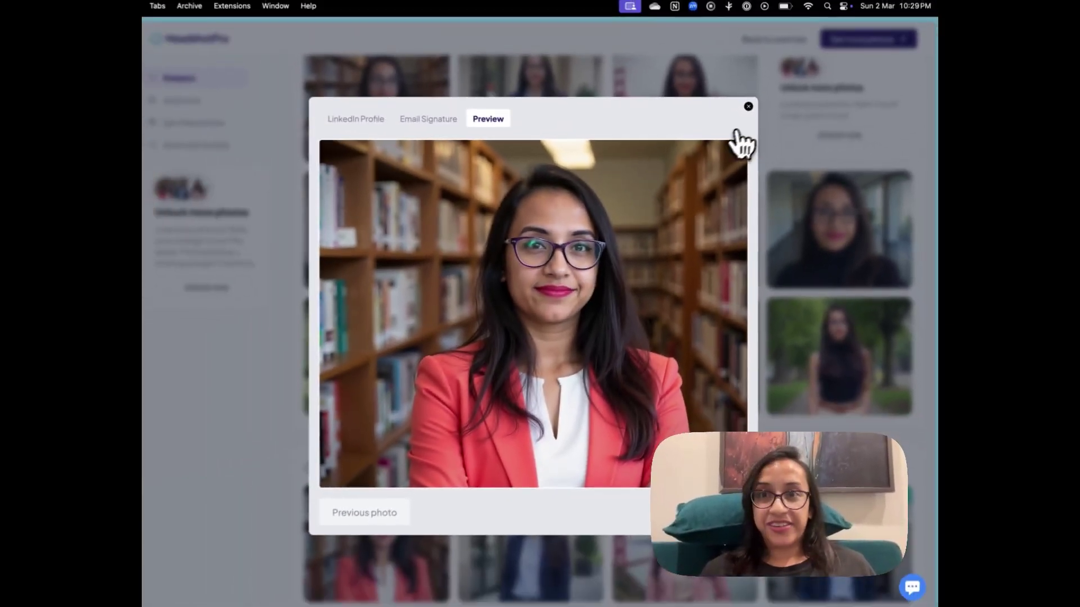
Cycle forward through the headshots until the white-dress park-path portrait is shown full-size.
left_click(727, 270)
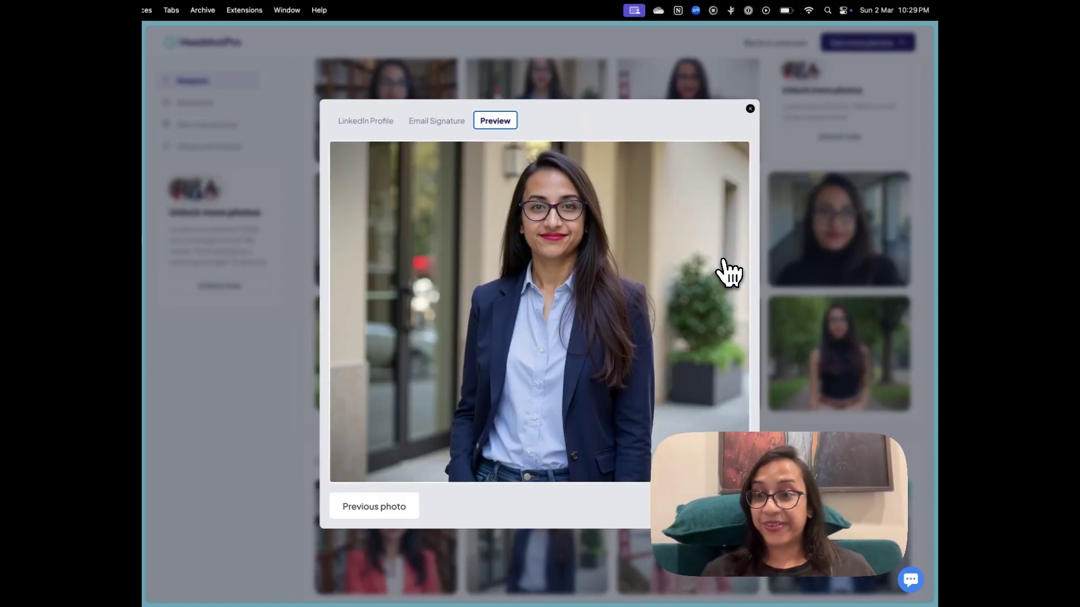
left_click(727, 270)
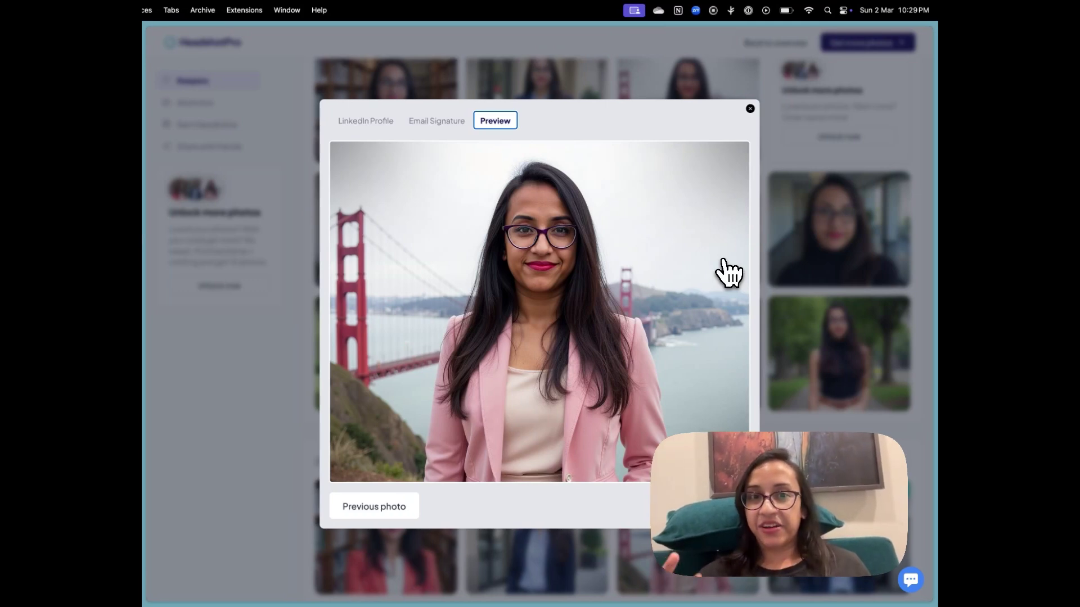
left_click(729, 273)
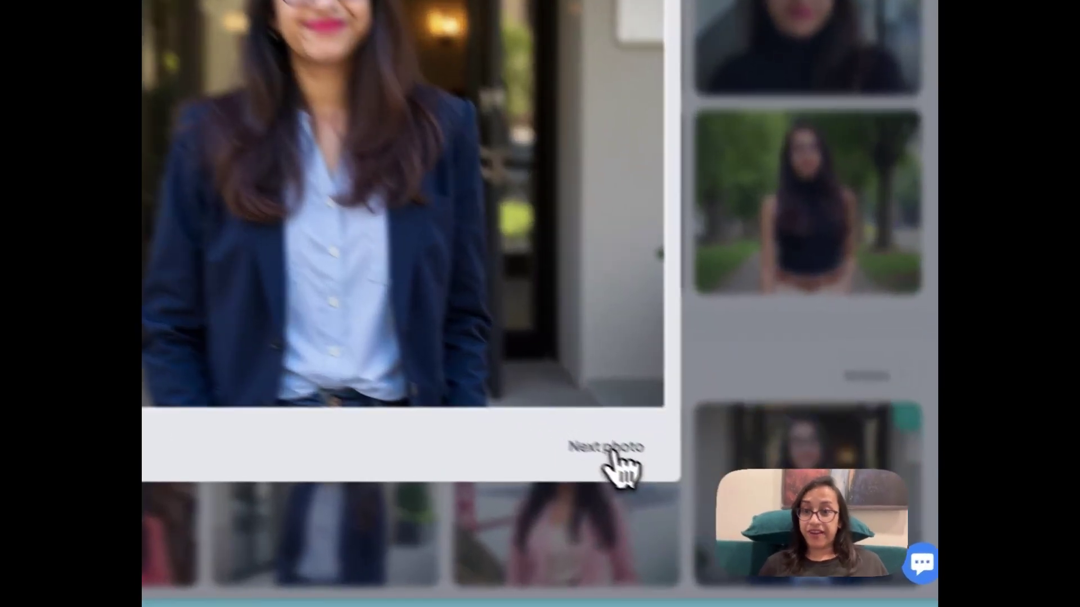
left_click(712, 506)
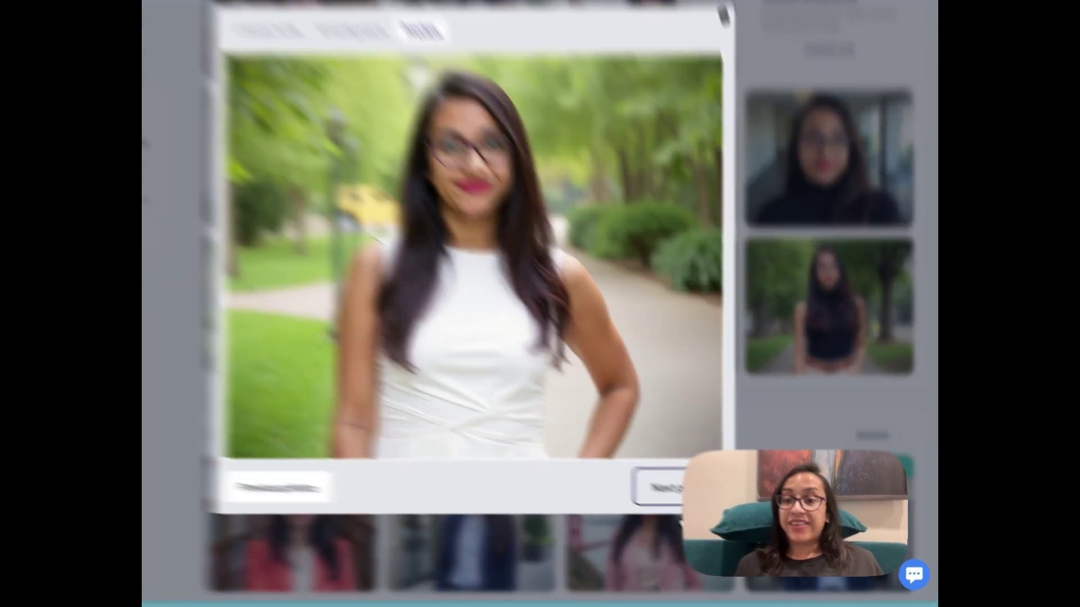
Advance four more photos to the black button-up shirt portrait in the plant-filled office.
left_click(712, 506)
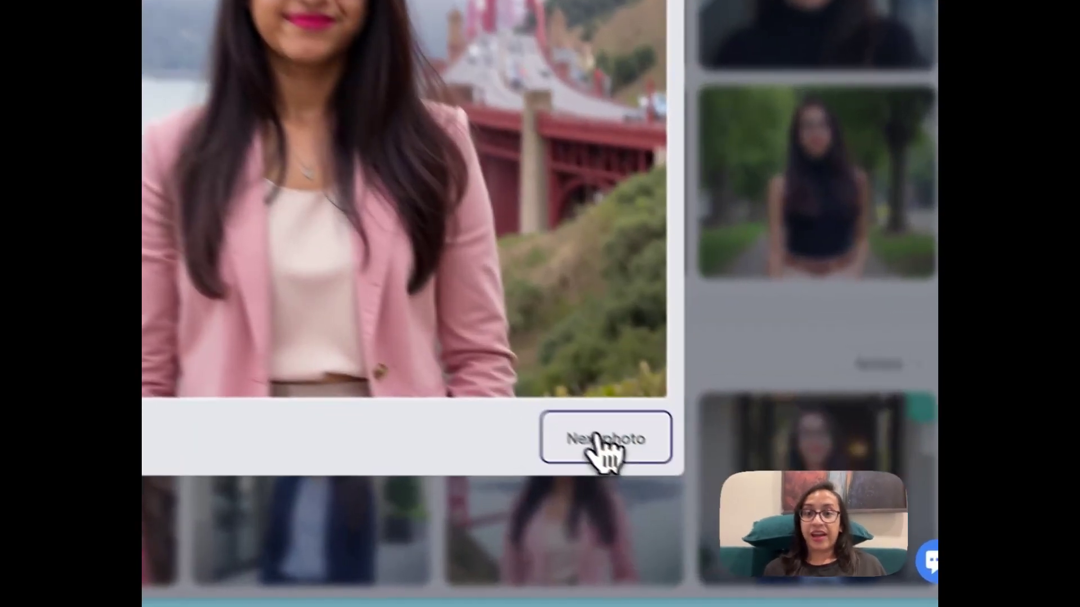
left_click(708, 512)
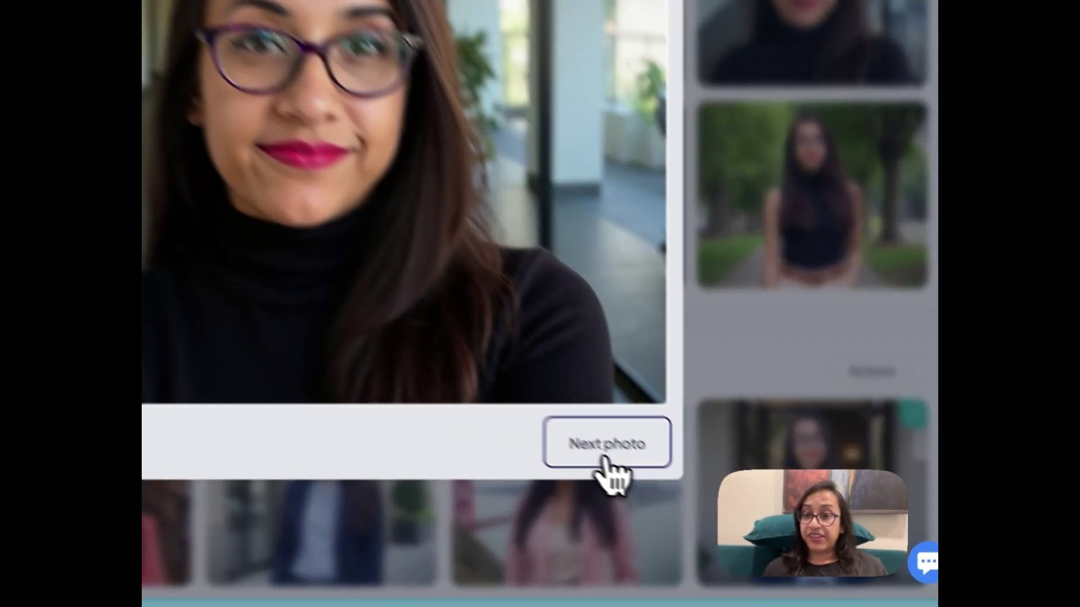
left_click(713, 509)
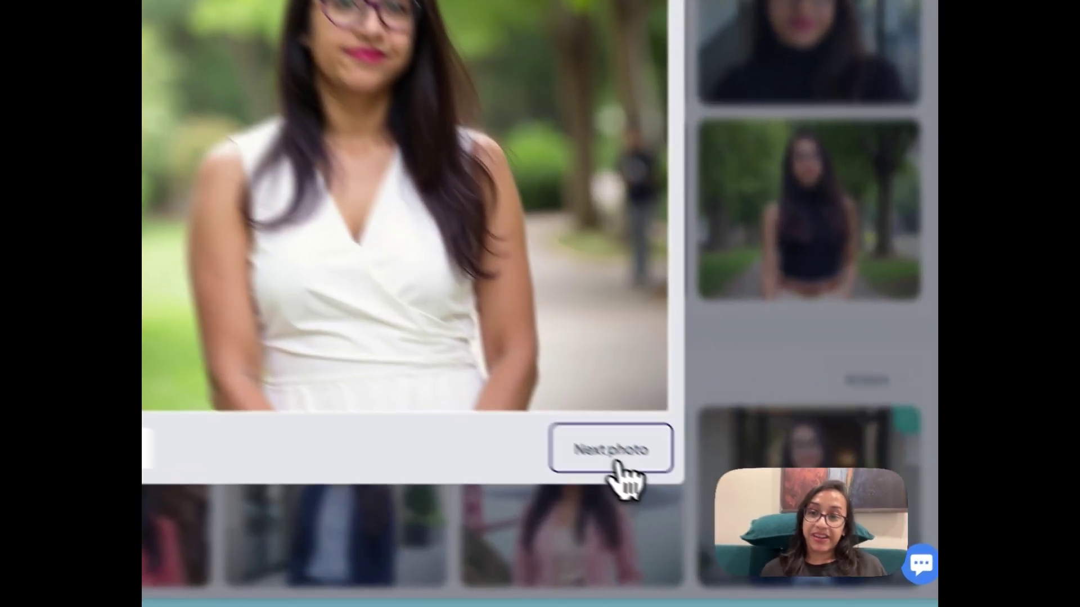
left_click(713, 509)
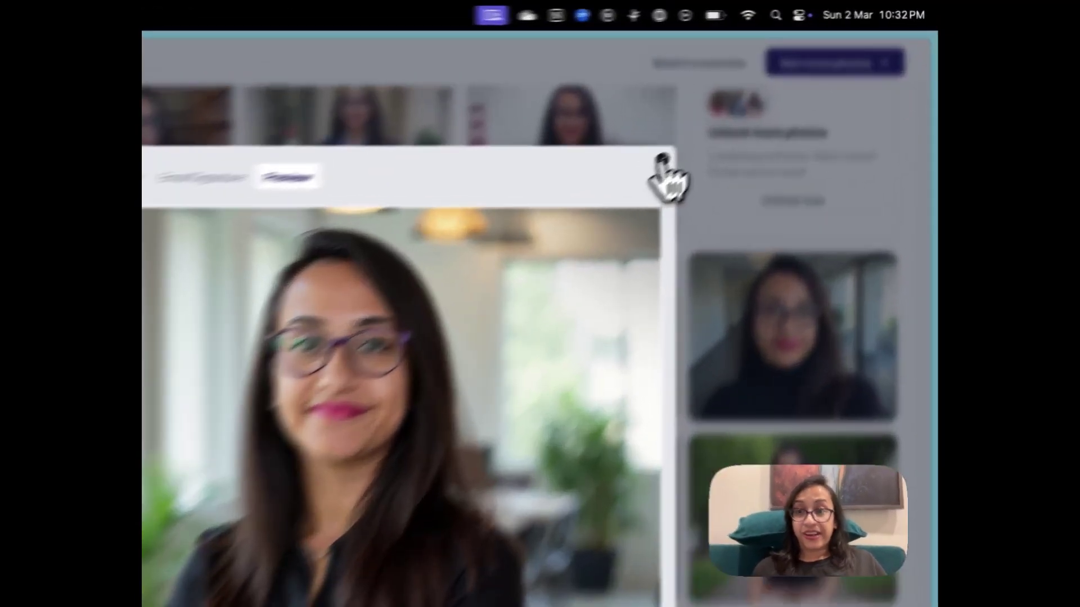
Open the light-blue tulip-field headshot from All photos, then advance to the black turtleneck portrait.
left_click(750, 109)
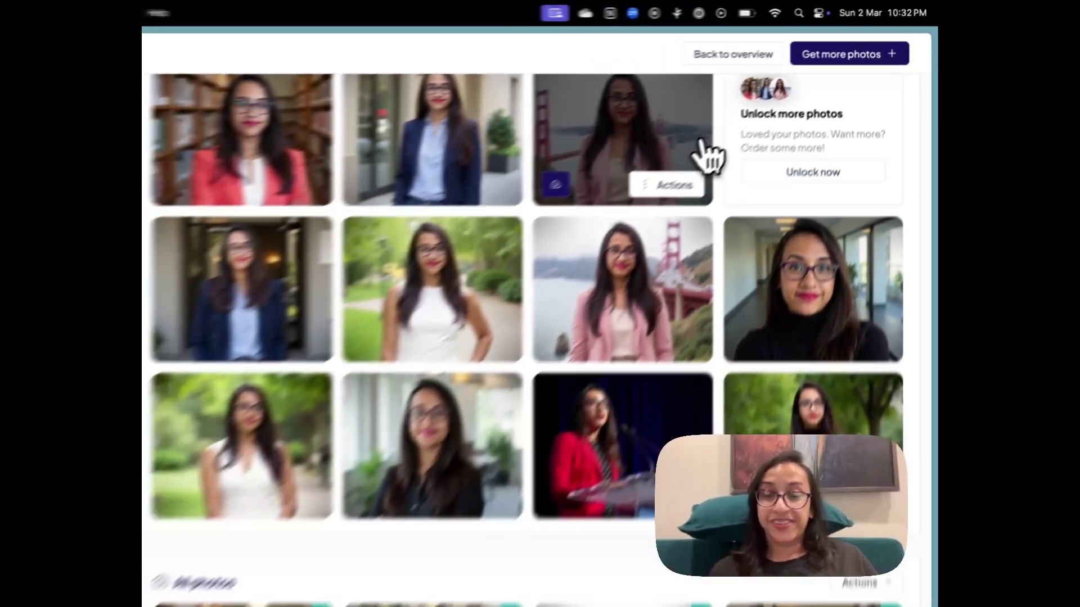
scroll(562, 221, "down", 10)
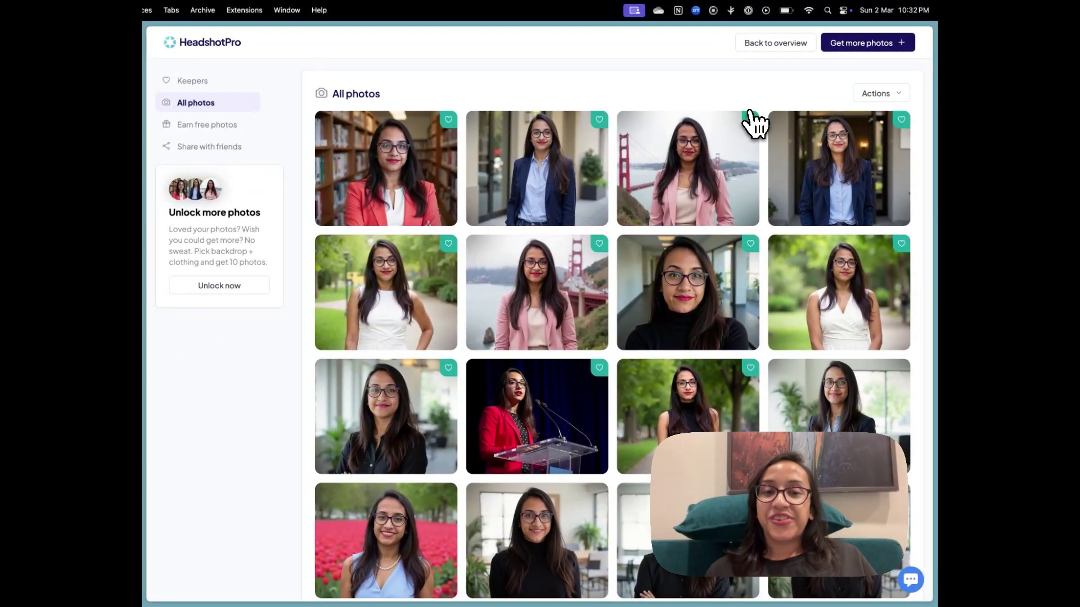
scroll(757, 124, "down", 1)
mouse_move(754, 121)
scroll(754, 121, "down", 2)
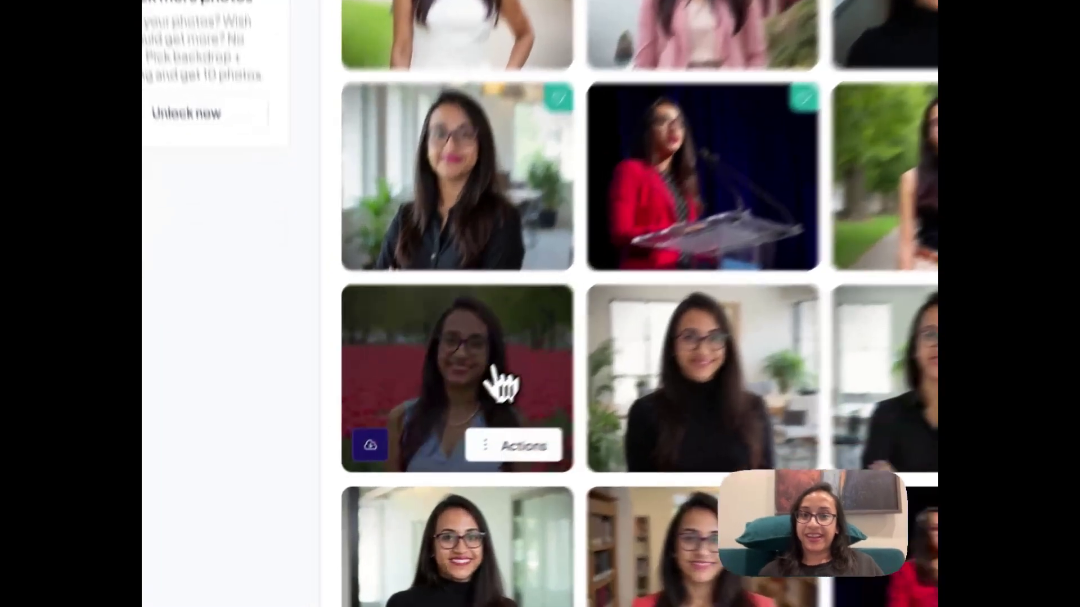
left_click(408, 444)
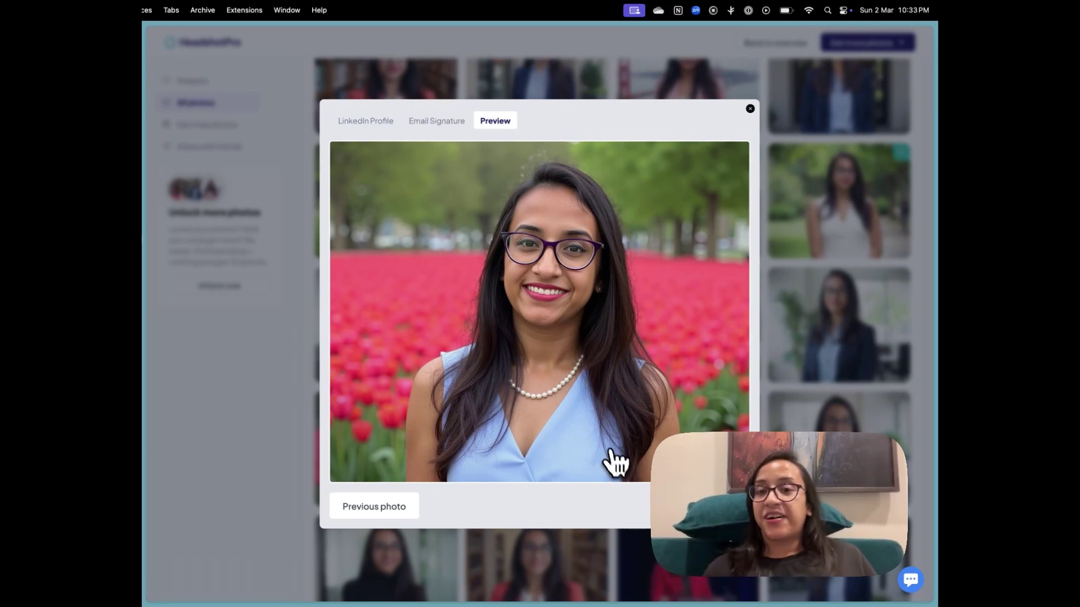
left_click(719, 515)
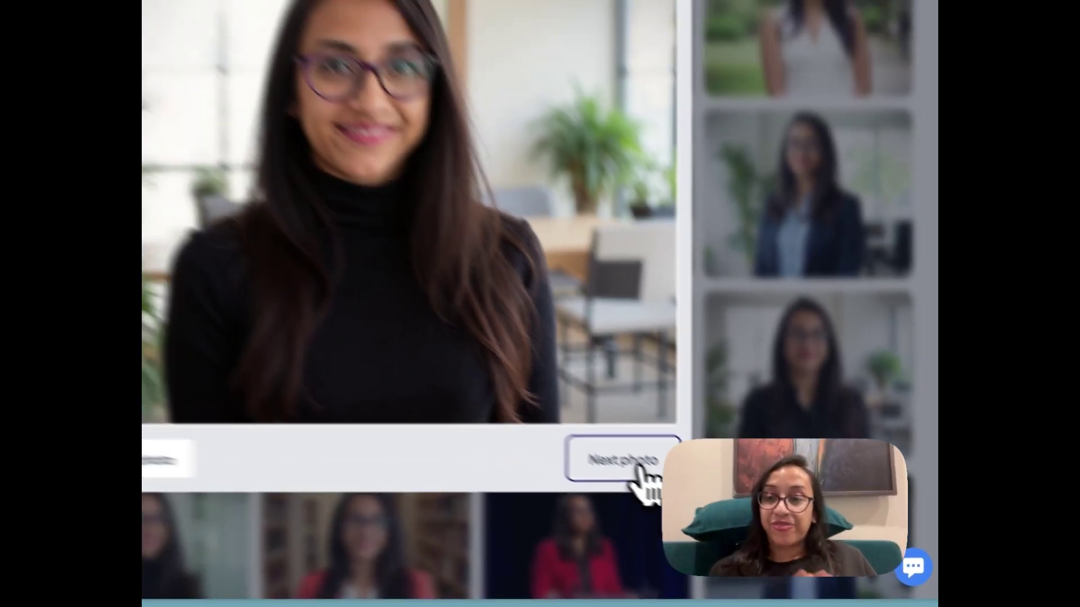
Advance two more headshots, then close the preview to see the navy-blazer and Golden Gate results.
left_click(541, 419)
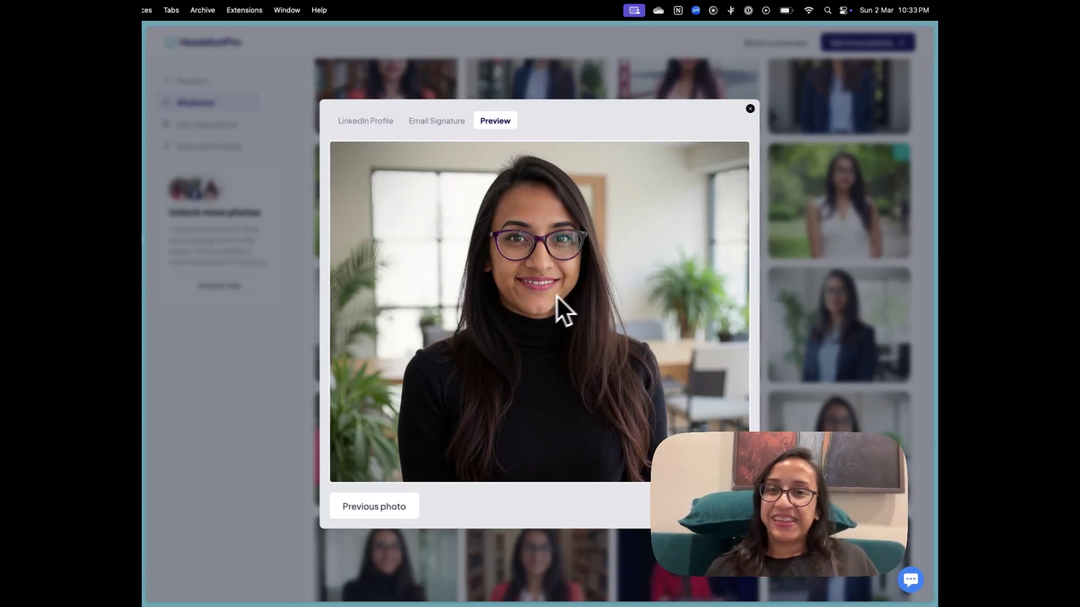
left_click(731, 513)
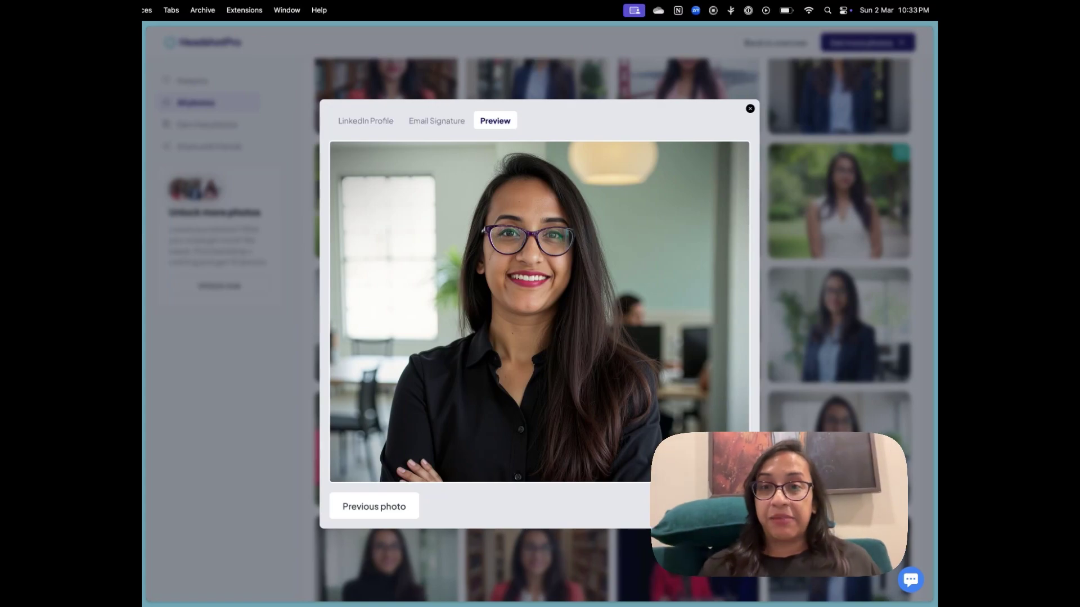
left_click(749, 108)
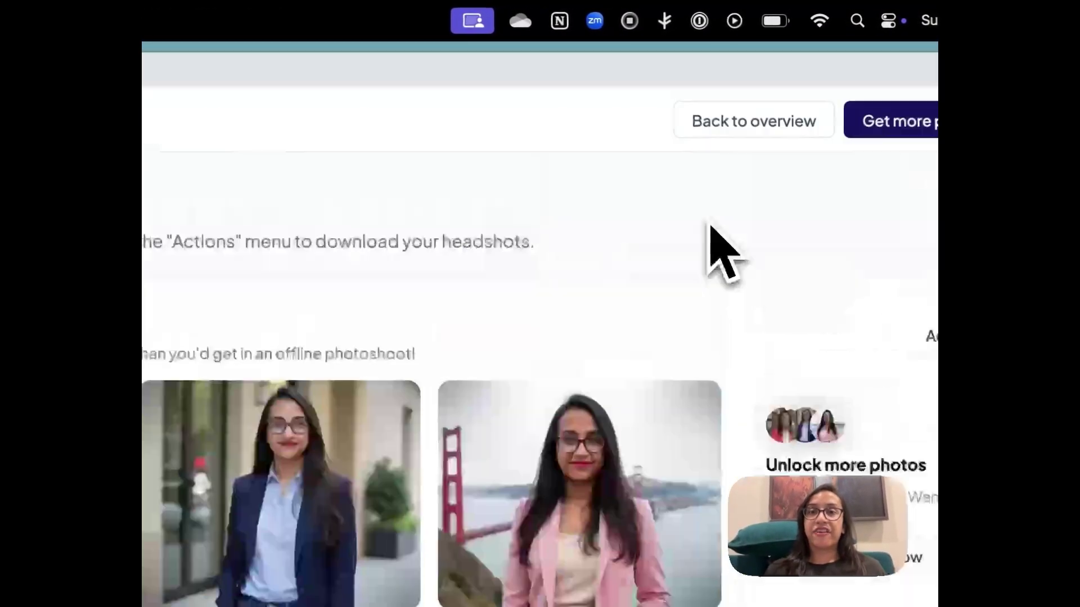
scroll(710, 226, "down", 2)
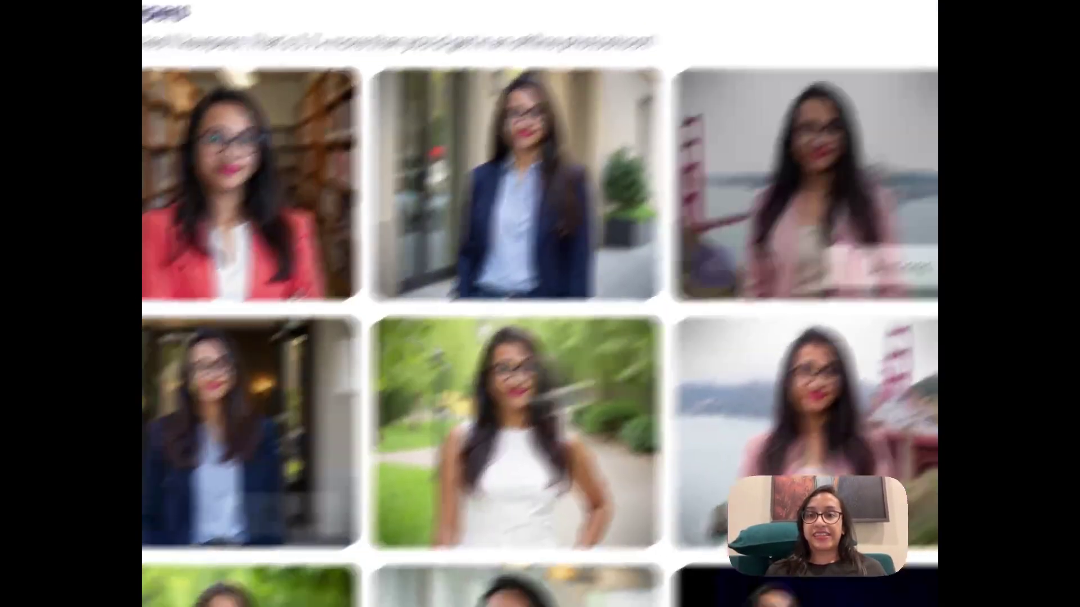
mouse_move(829, 407)
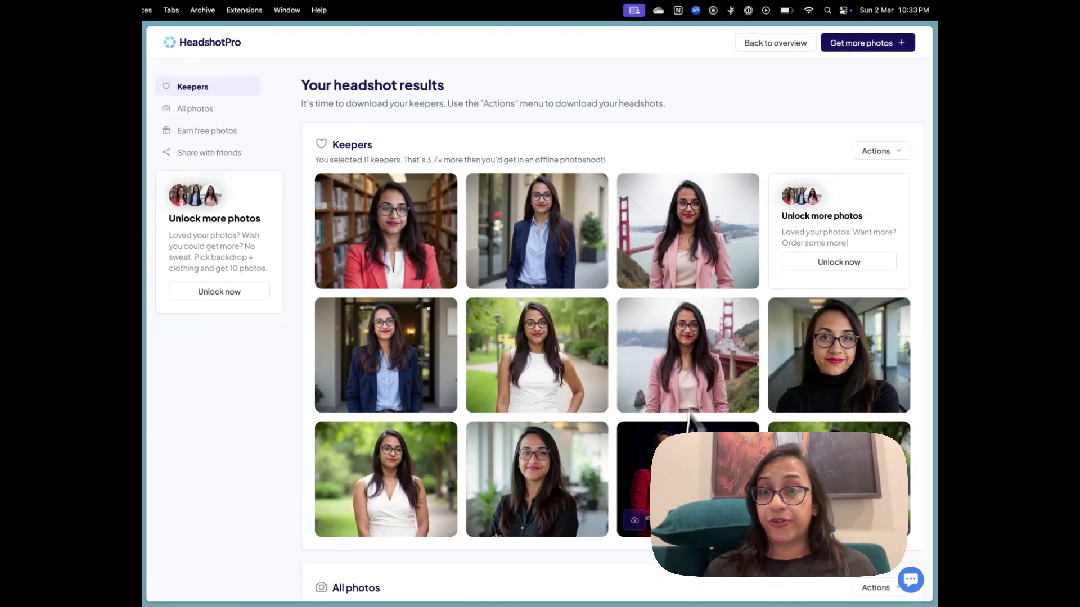
scroll(689, 417, "down", 2)
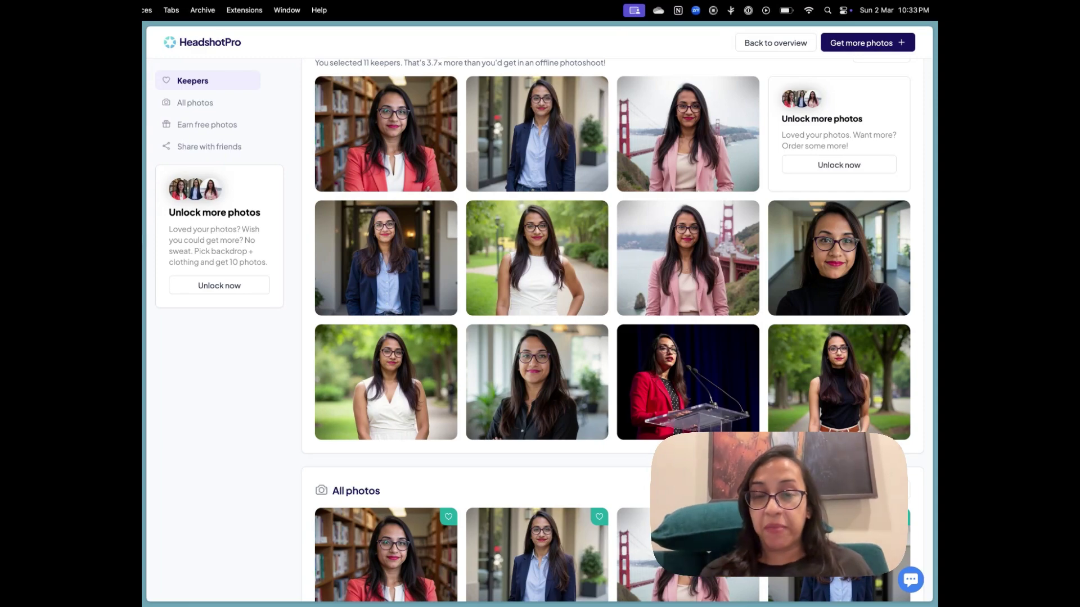
scroll(686, 168, "down", 10)
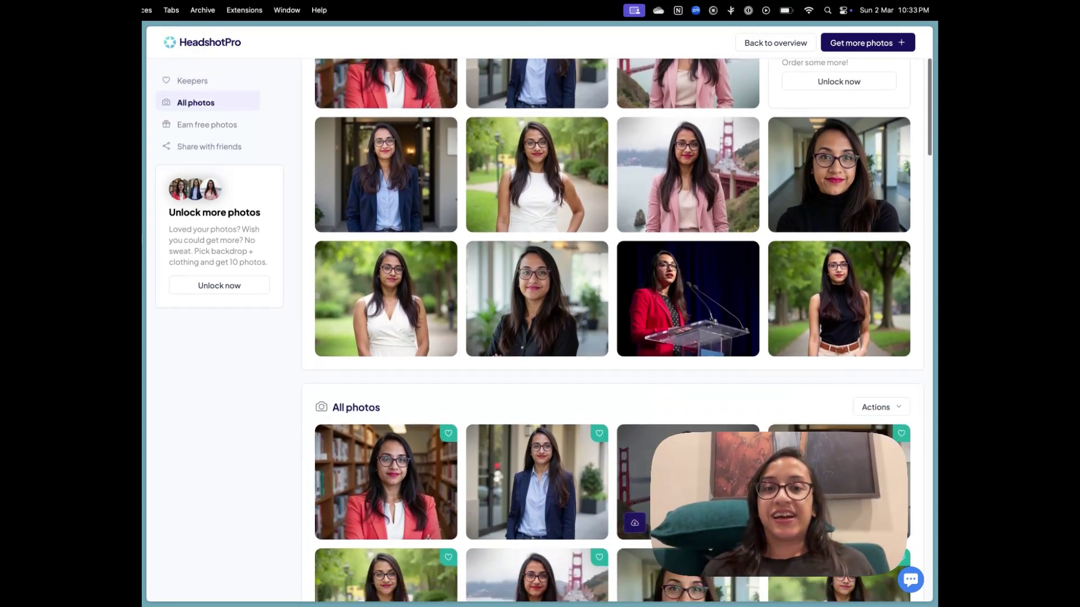
scroll(613, 326, "down", 4)
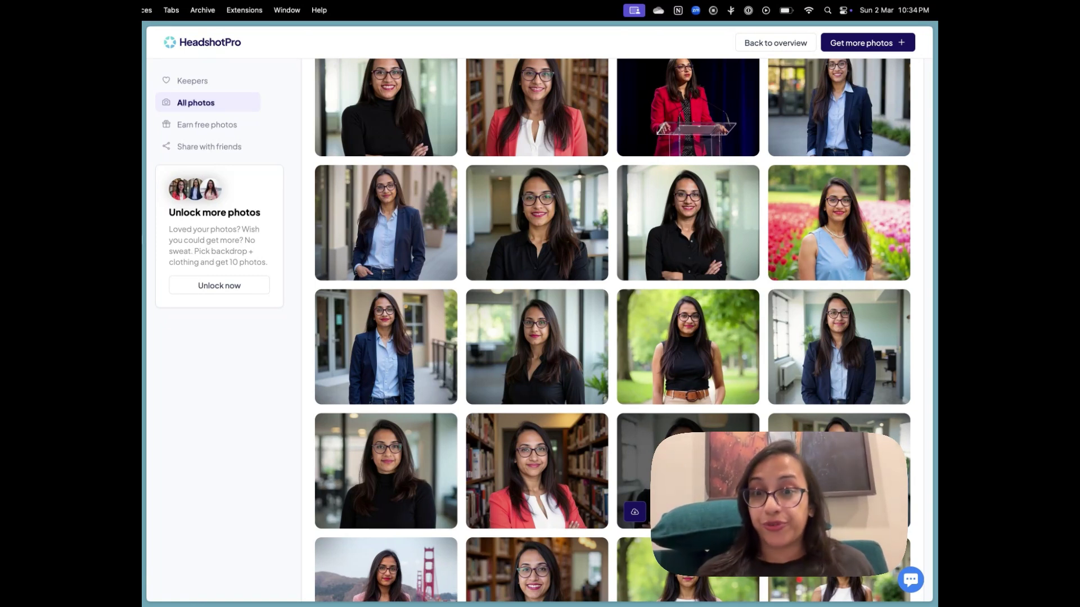
scroll(624, 329, "down", 5)
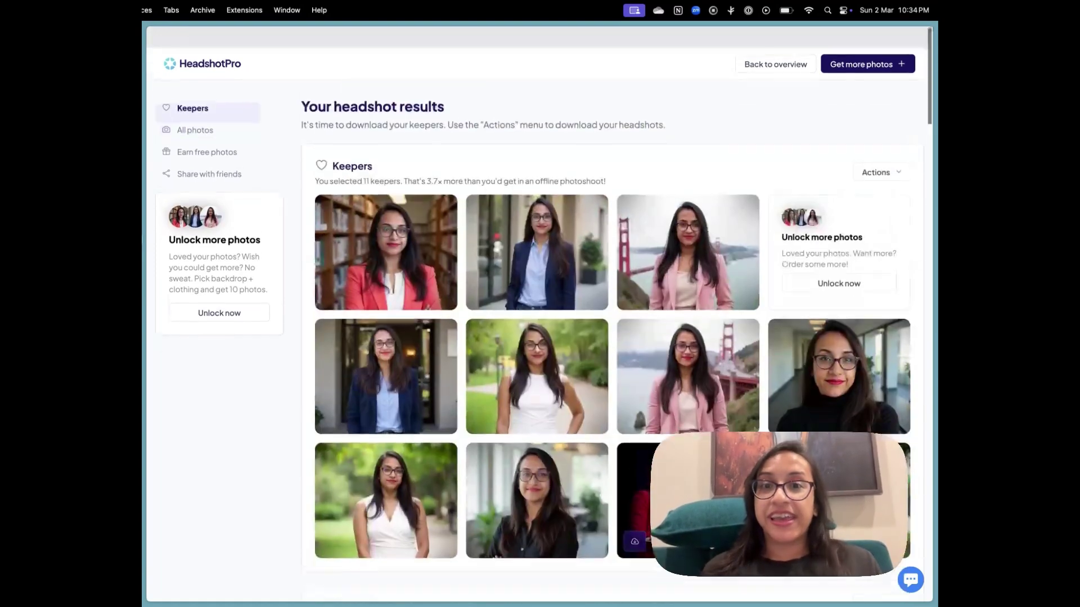
scroll(628, 239, "down", 1)
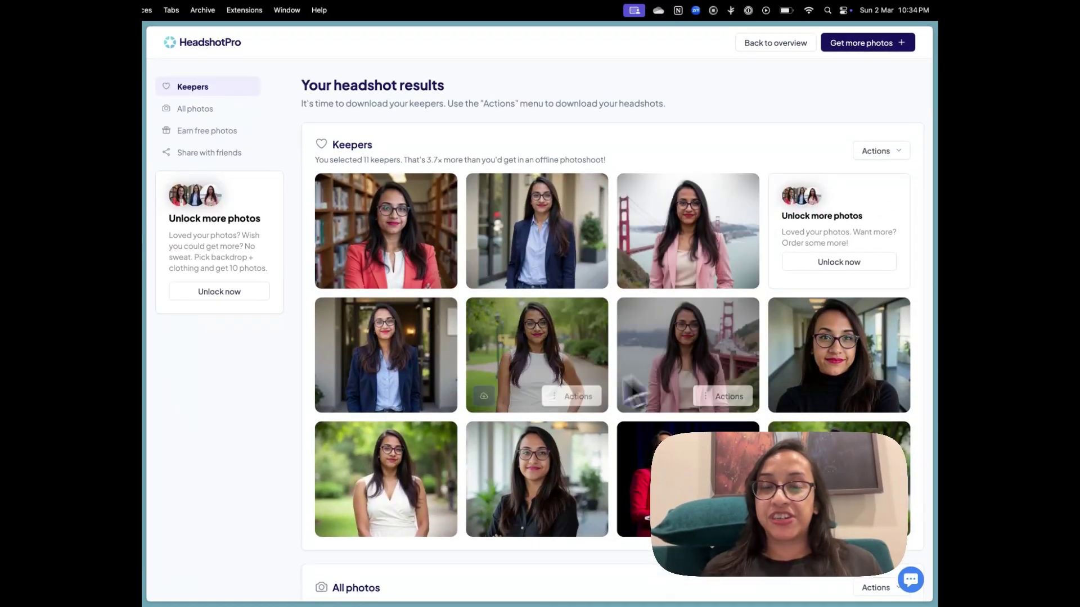